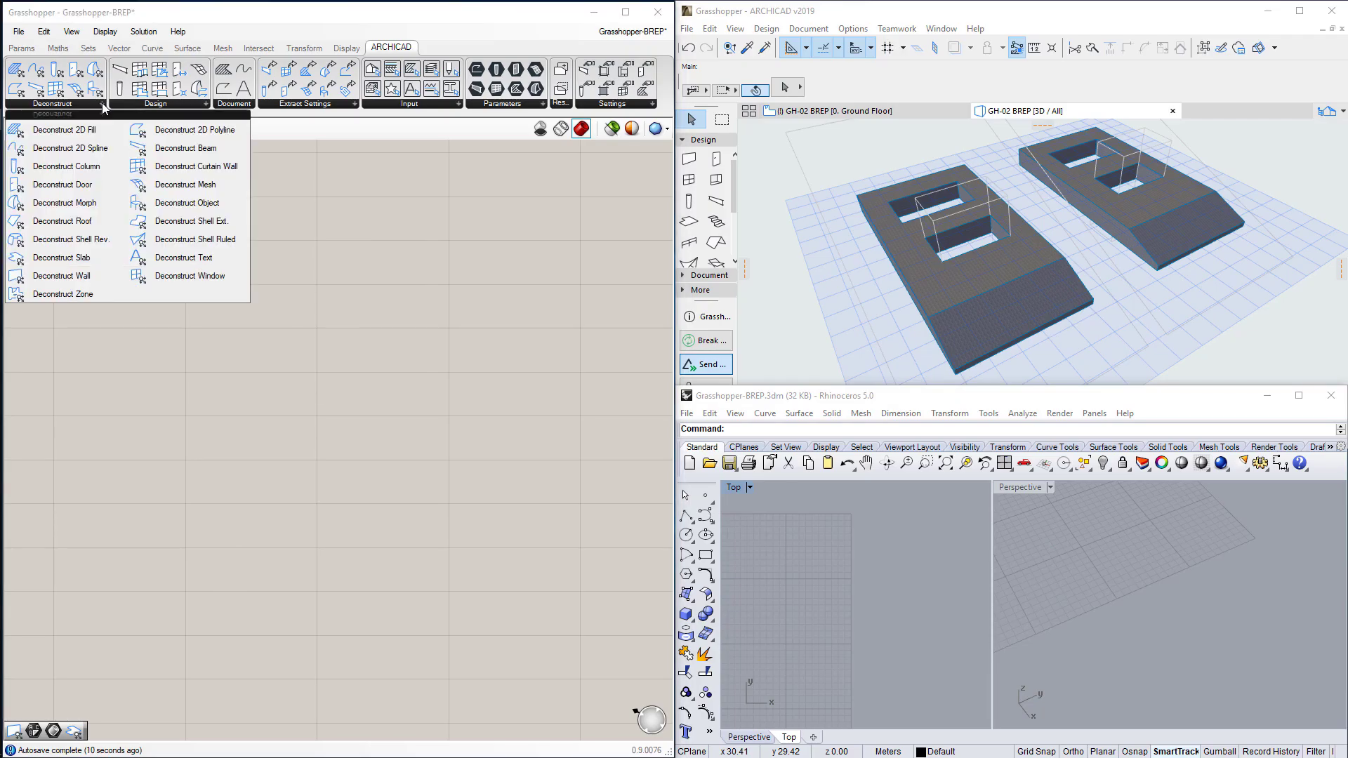
Drag the Deconstruct Wall, Deconstruct Slab and Deconstruct Object components from the ARCHICAD Deconstruct panel onto the canvas.
mouse_move(91, 275)
mouse_down()
mouse_move(94, 230)
mouse_move(276, 238)
mouse_up()
click(103, 104)
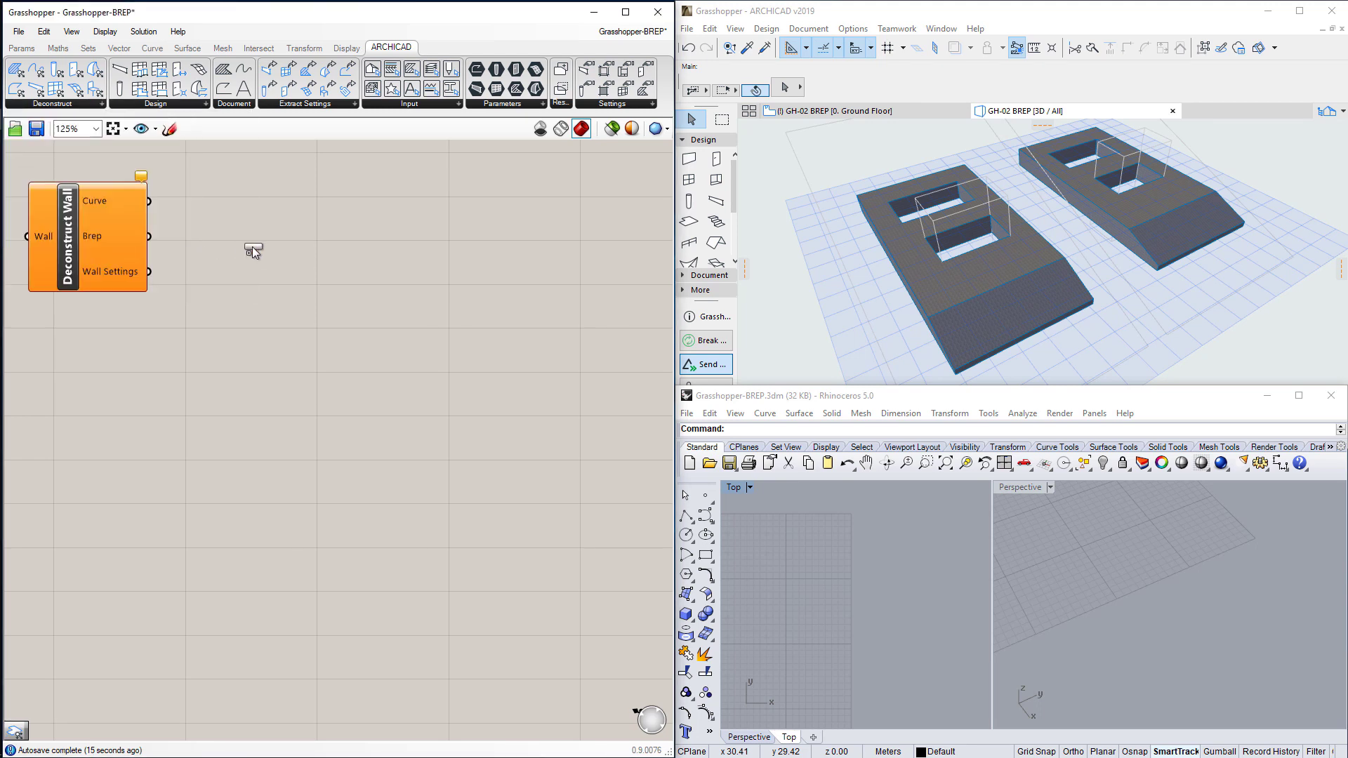
click(104, 106)
mouse_move(148, 200)
mouse_down()
mouse_move(492, 250)
mouse_move(493, 235)
mouse_up()
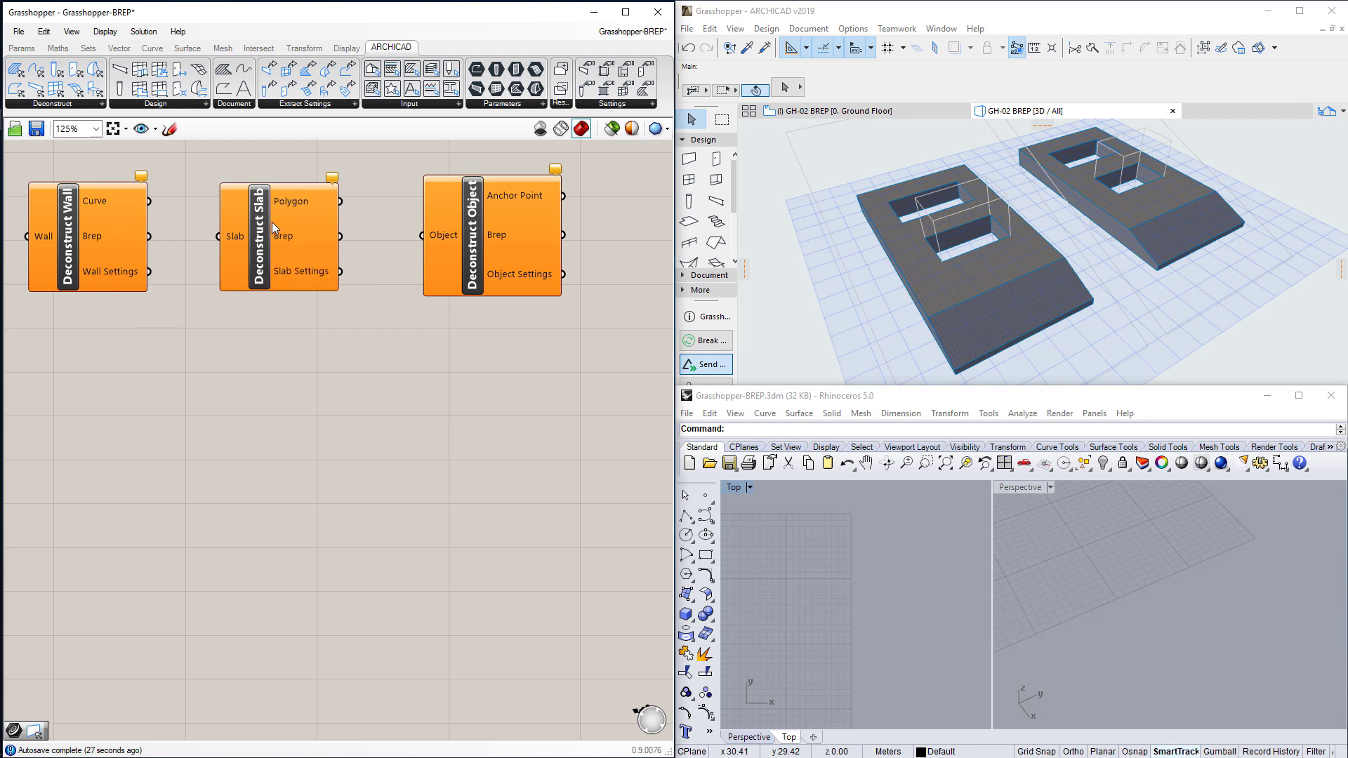
Move Deconstruct Slab aside and delete Deconstruct Wall and Deconstruct Object, leaving only Deconstruct Slab.
drag(290, 216, 204, 330)
mouse_move(496, 144)
mouse_down()
mouse_move(145, 295)
mouse_move(156, 247)
mouse_up()
key(Delete)
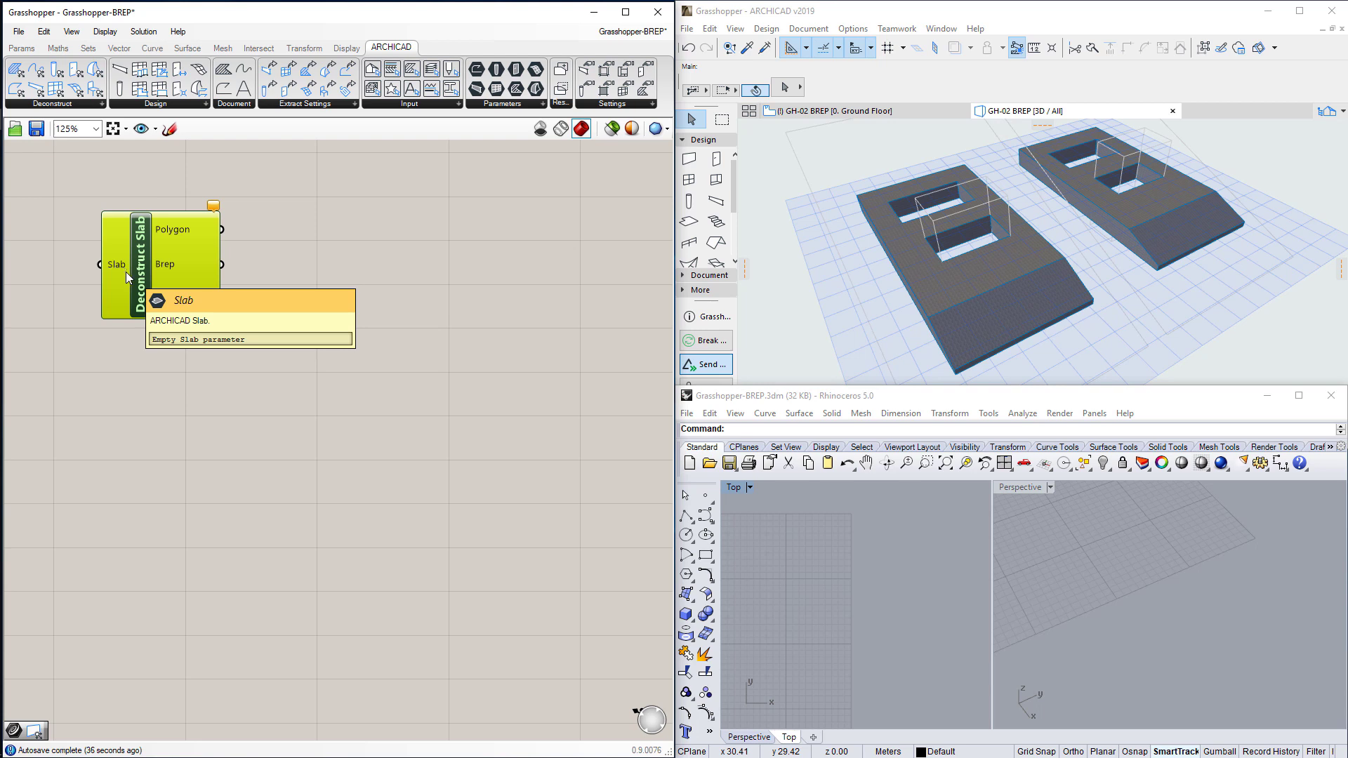
click(156, 347)
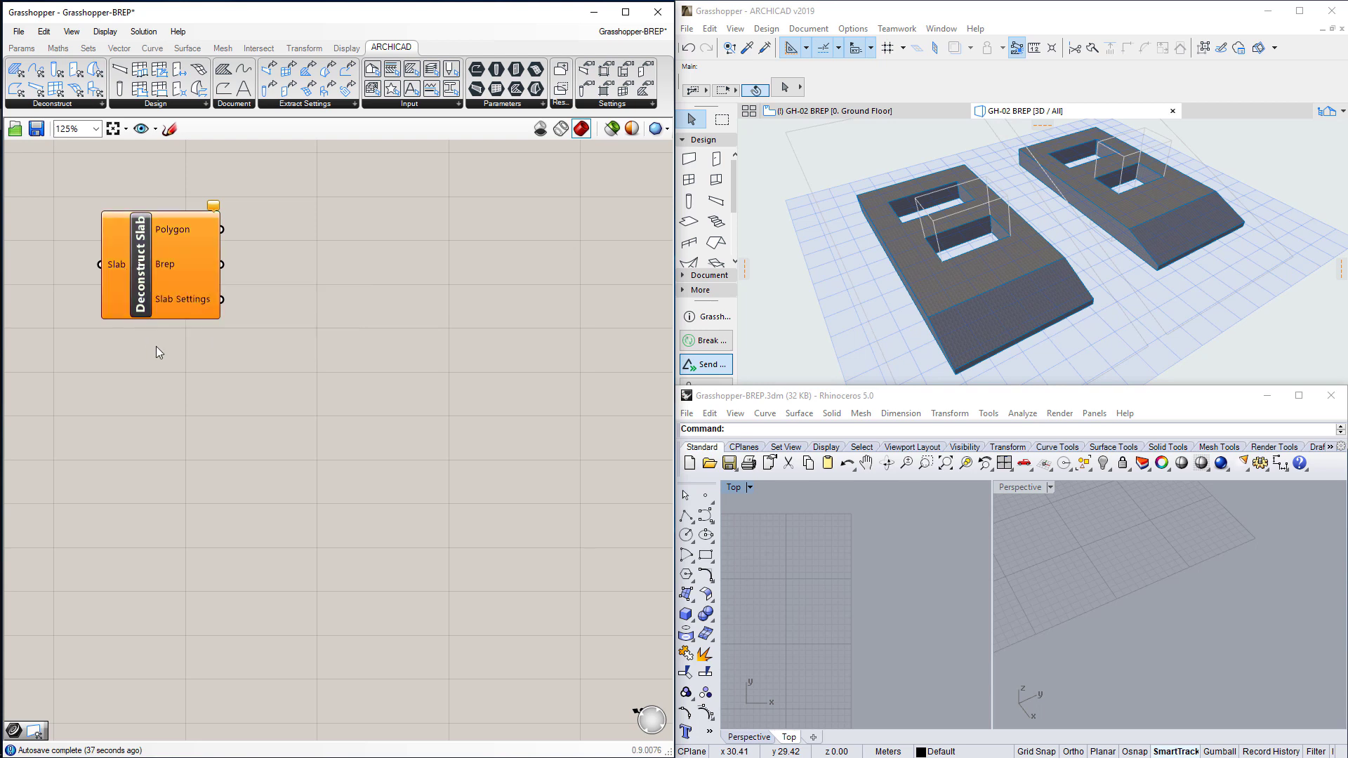
Set the Slab input via 'Set one Slab in ARCHICAD' by picking a slab in the ARCHICAD model.
right_click(120, 264)
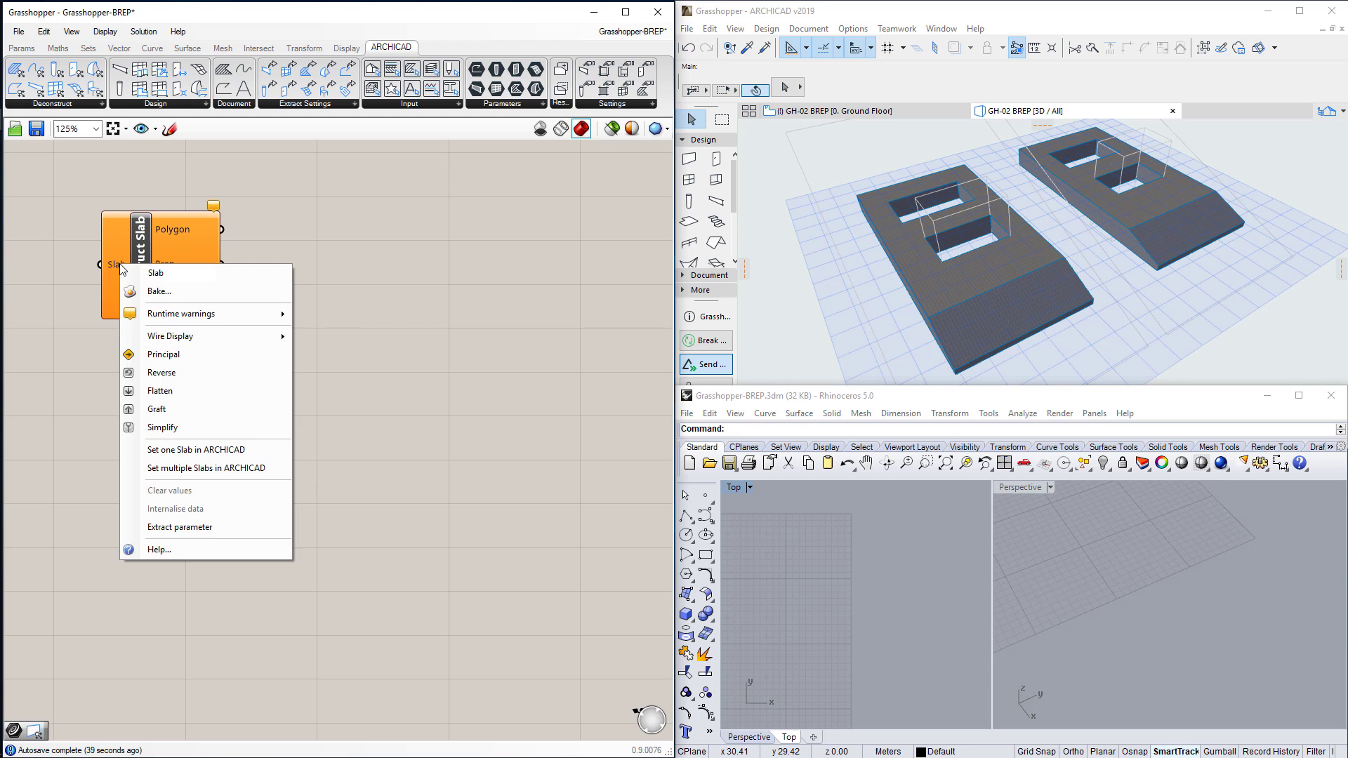
click(258, 452)
click(1023, 156)
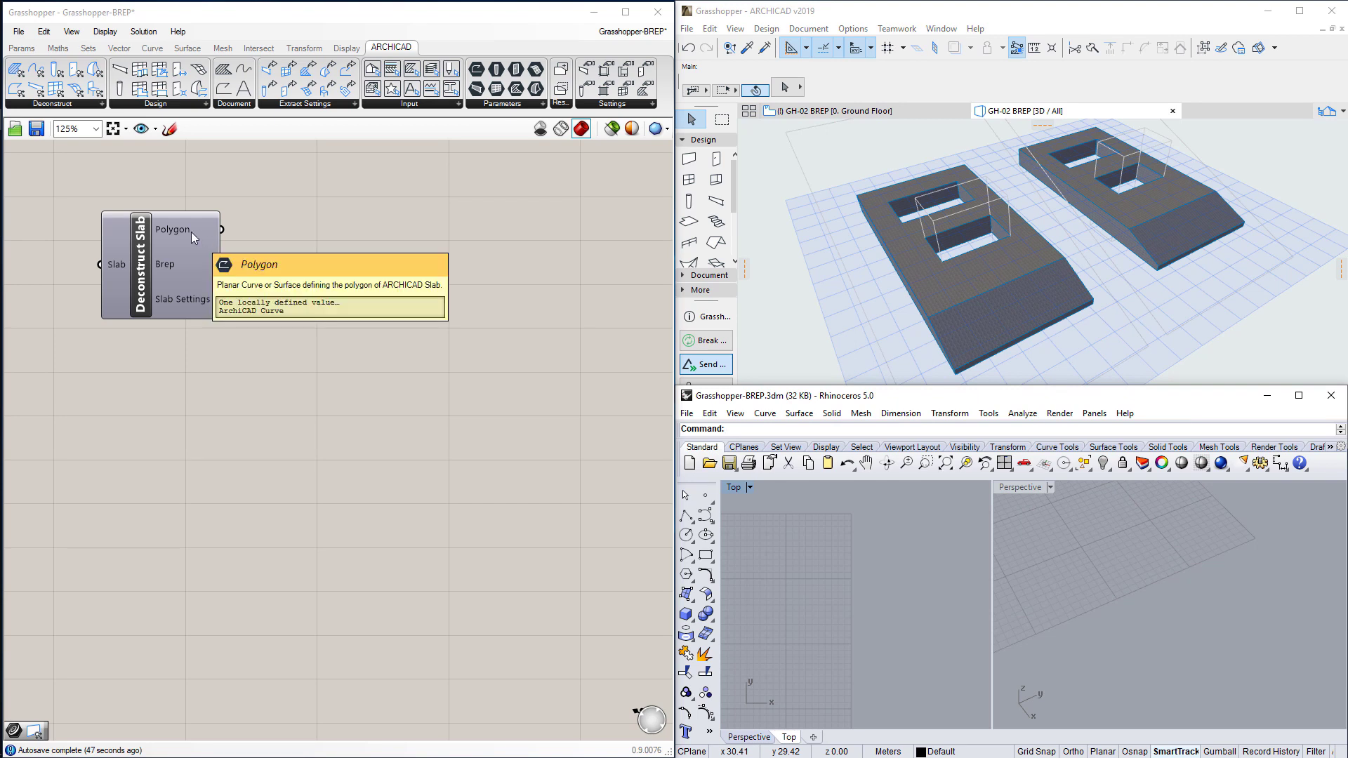
Add a Curve parameter wired from the slab's Polygon output so the outline previews in Rhino.
double_click(354, 224)
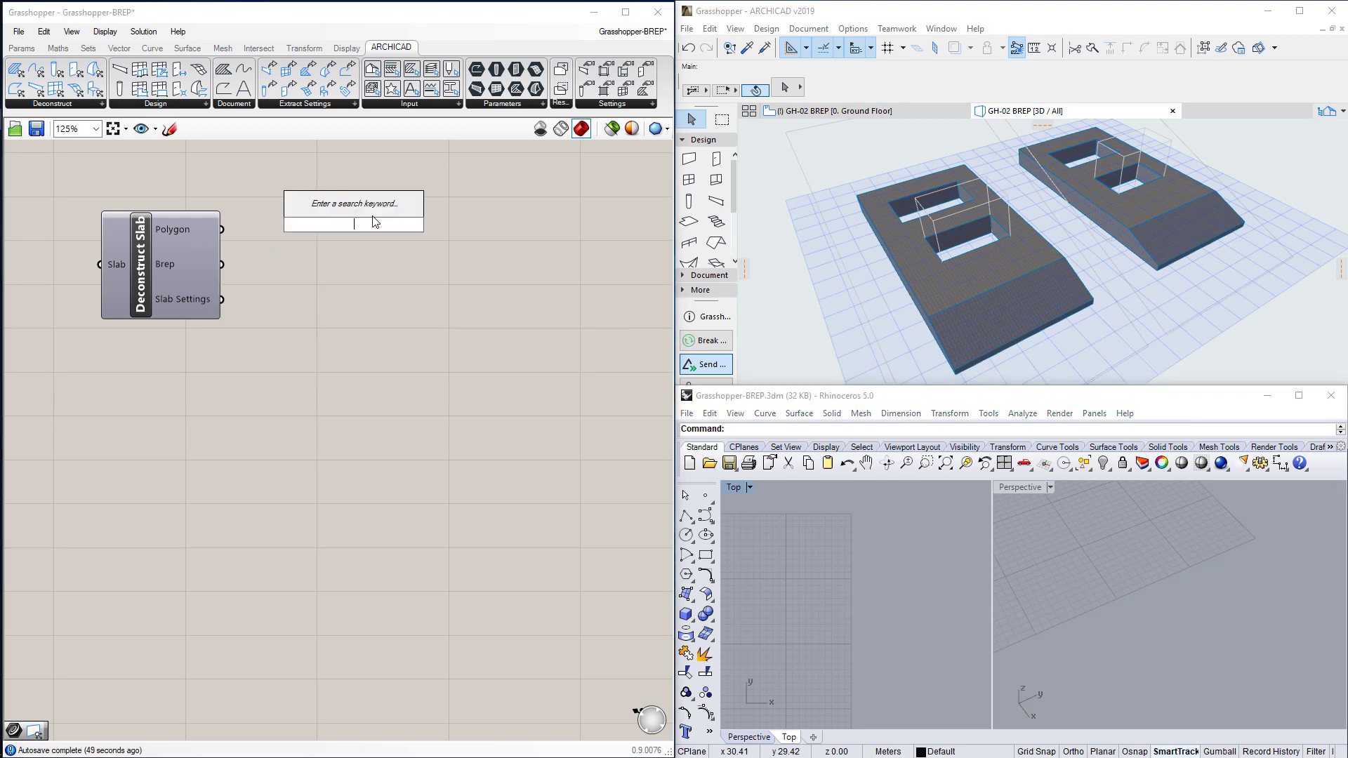
text(curve)
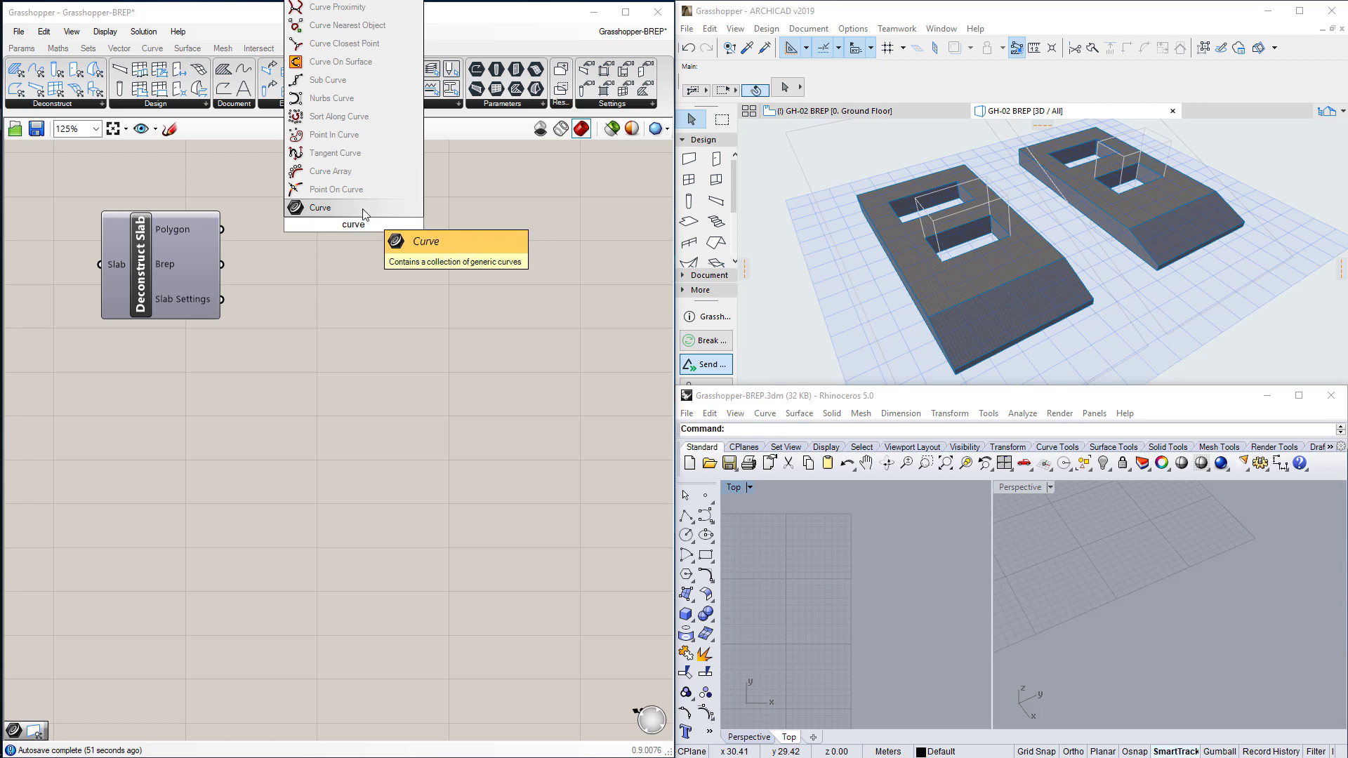
key(Return)
drag(222, 229, 333, 237)
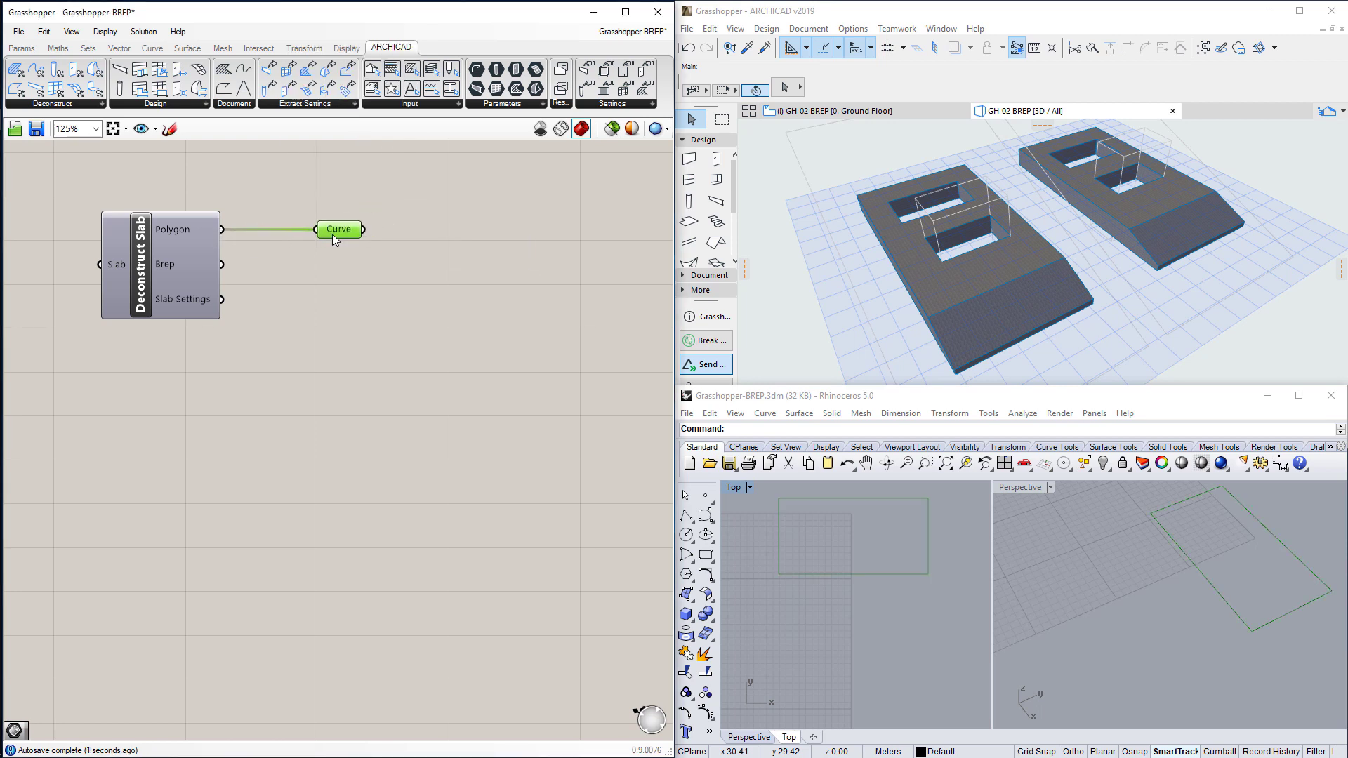
click(404, 262)
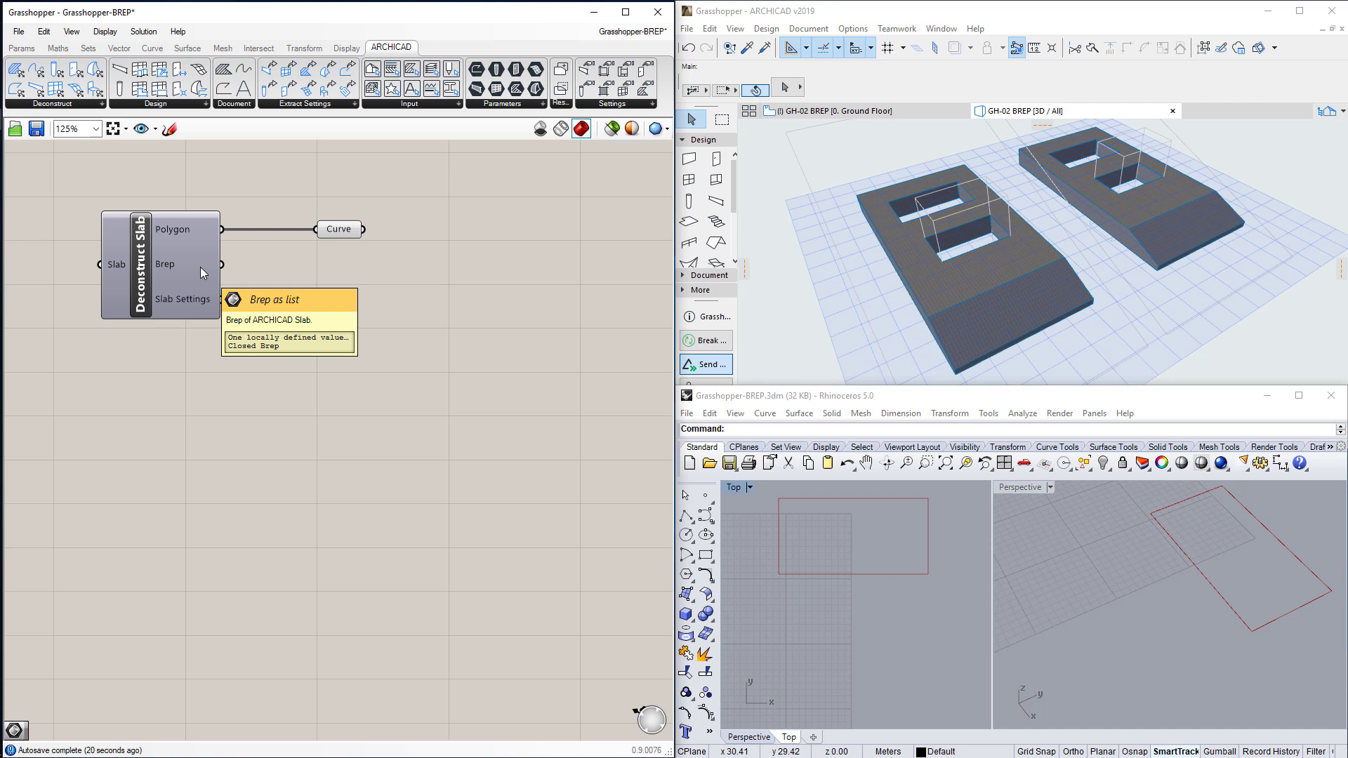
Add a Brep parameter wired from the slab's Brep output and turn off the Curve parameter's preview.
double_click(329, 261)
text(Brep)
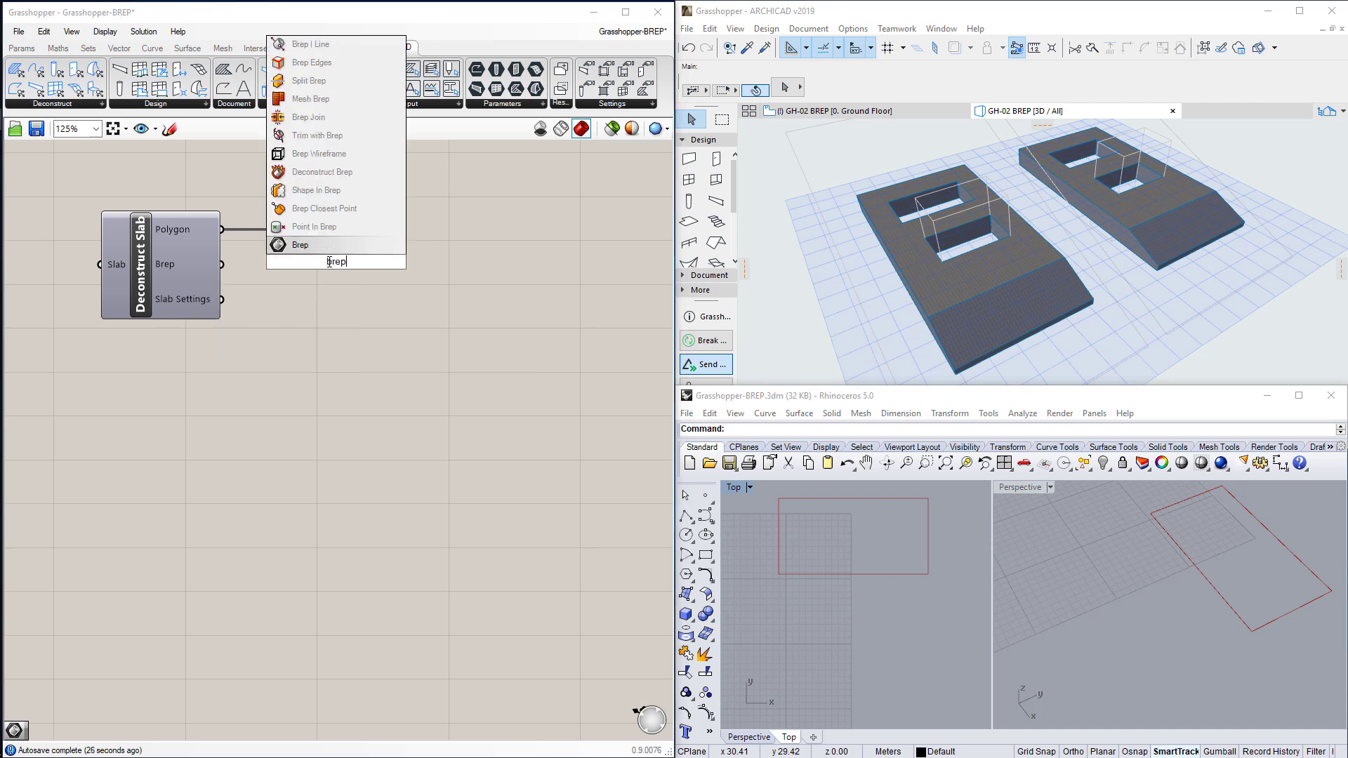
key(Return)
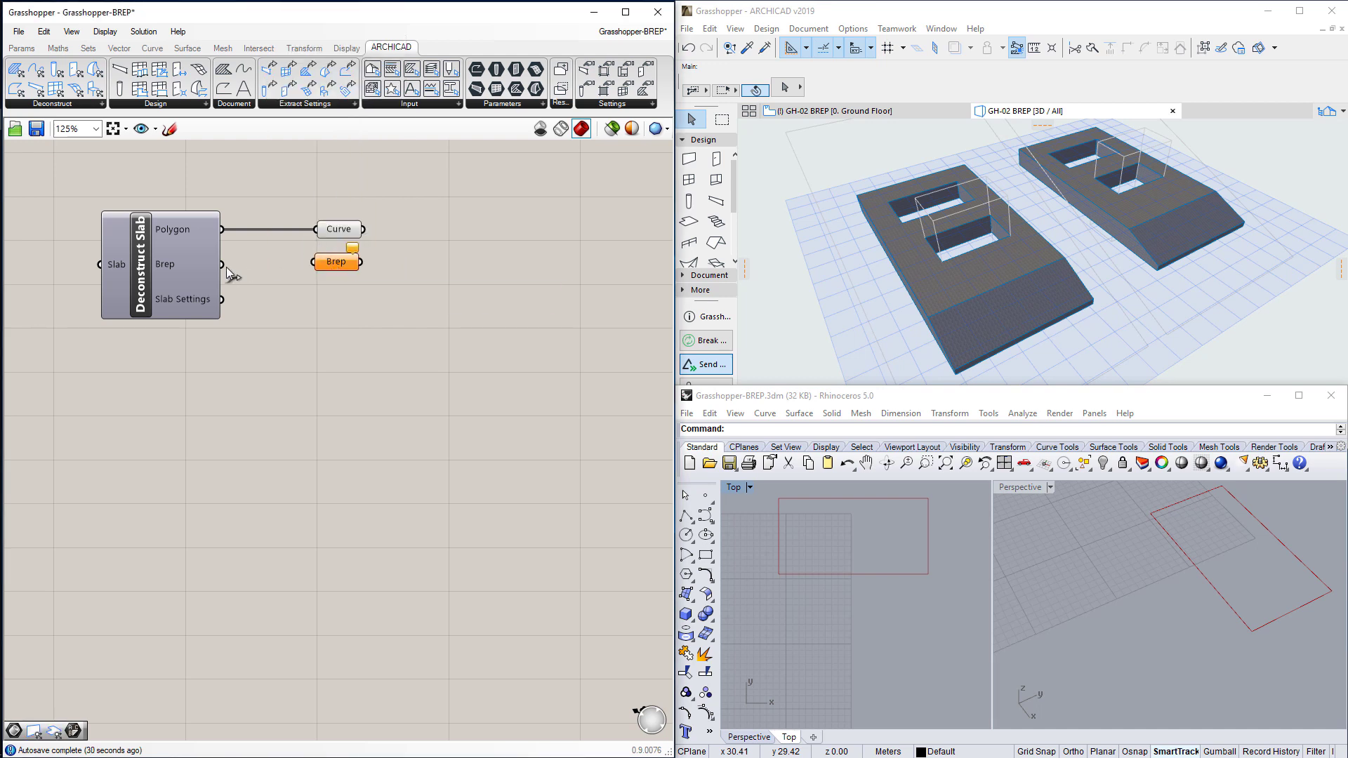
drag(221, 264, 314, 263)
right_click(336, 233)
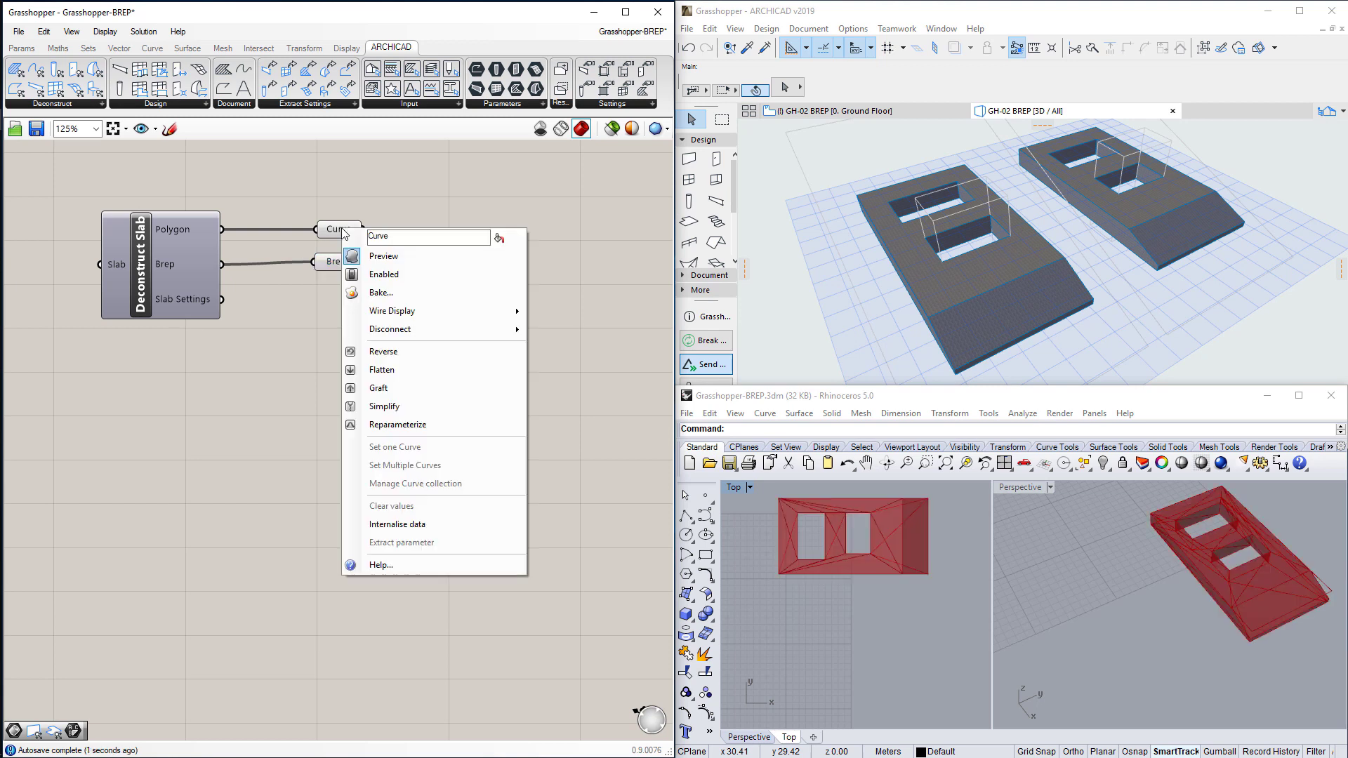
click(397, 261)
click(350, 259)
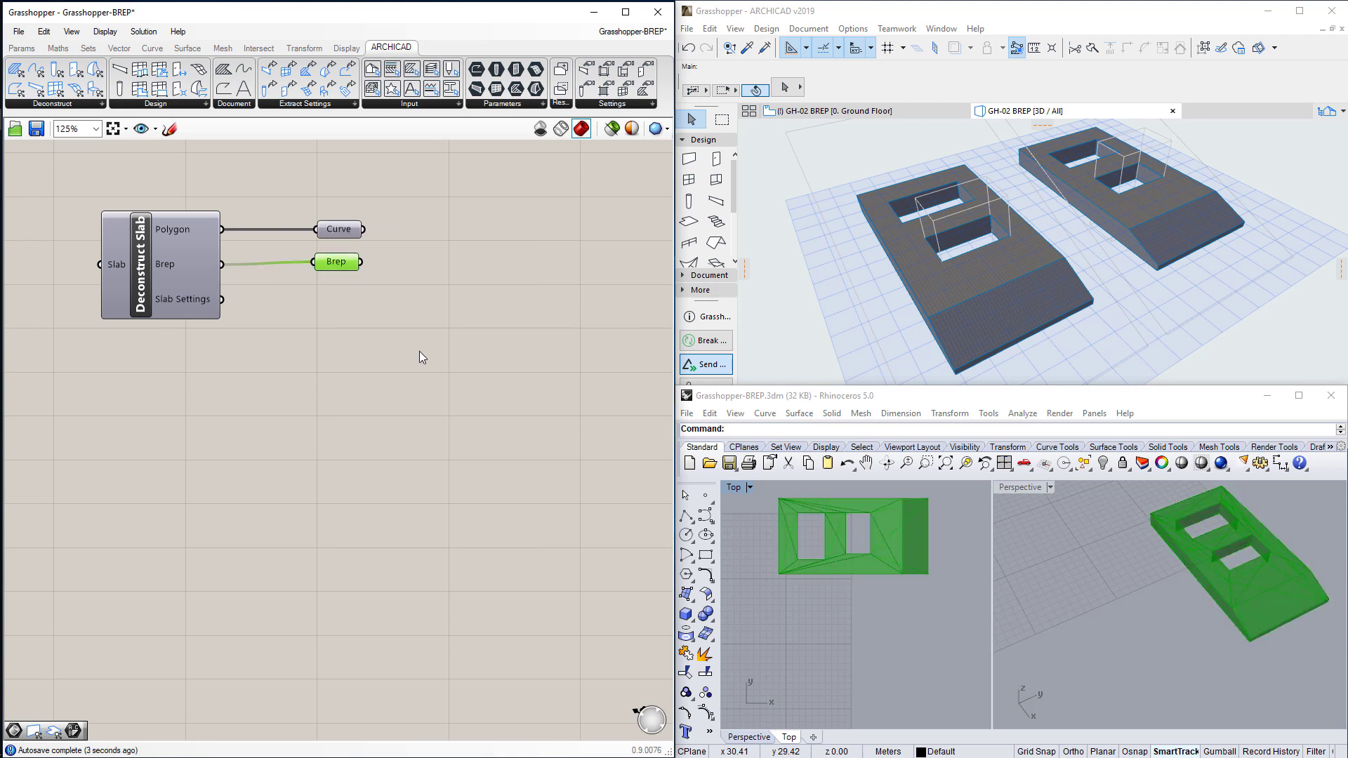
click(391, 318)
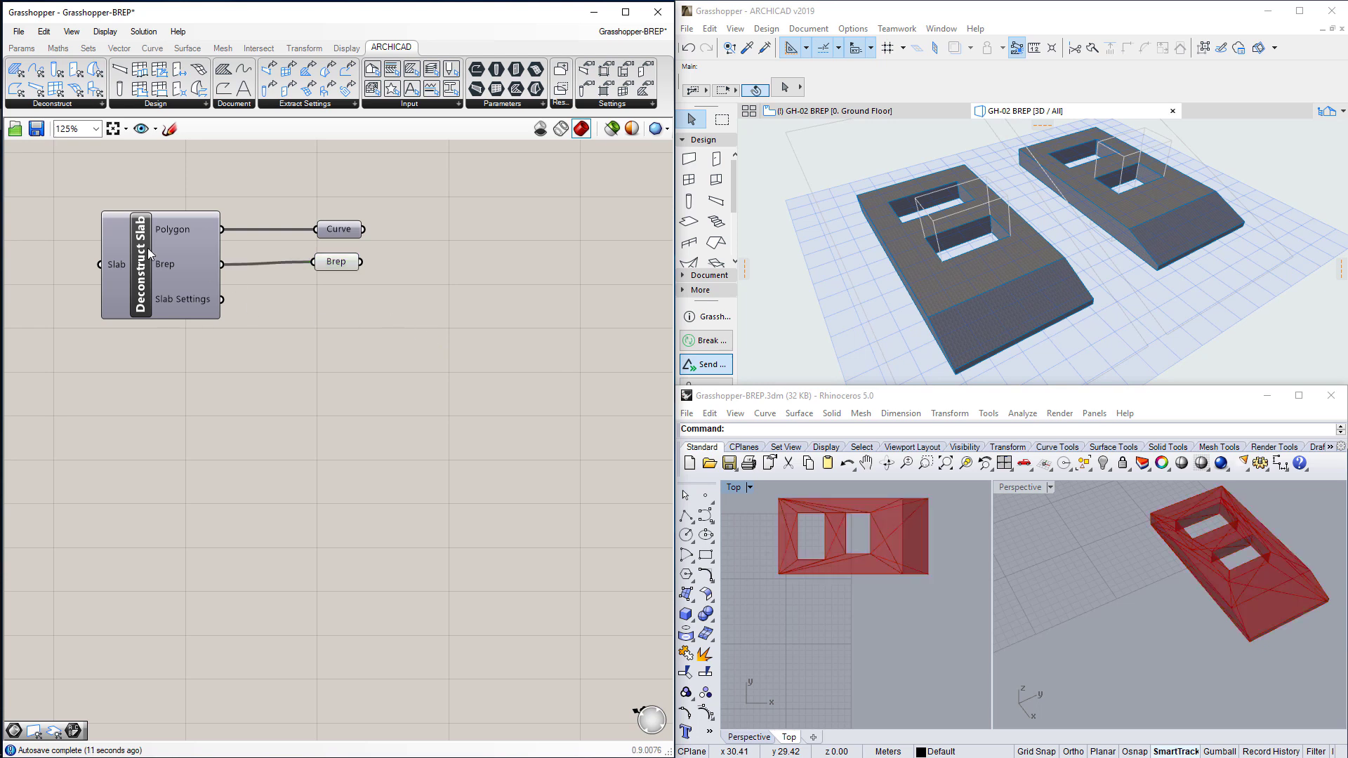
Duplicate Deconstruct Slab below and set its Slab input by picking the left slab in ARCHICAD.
alt+drag(151, 253, 149, 467)
right_click(138, 464)
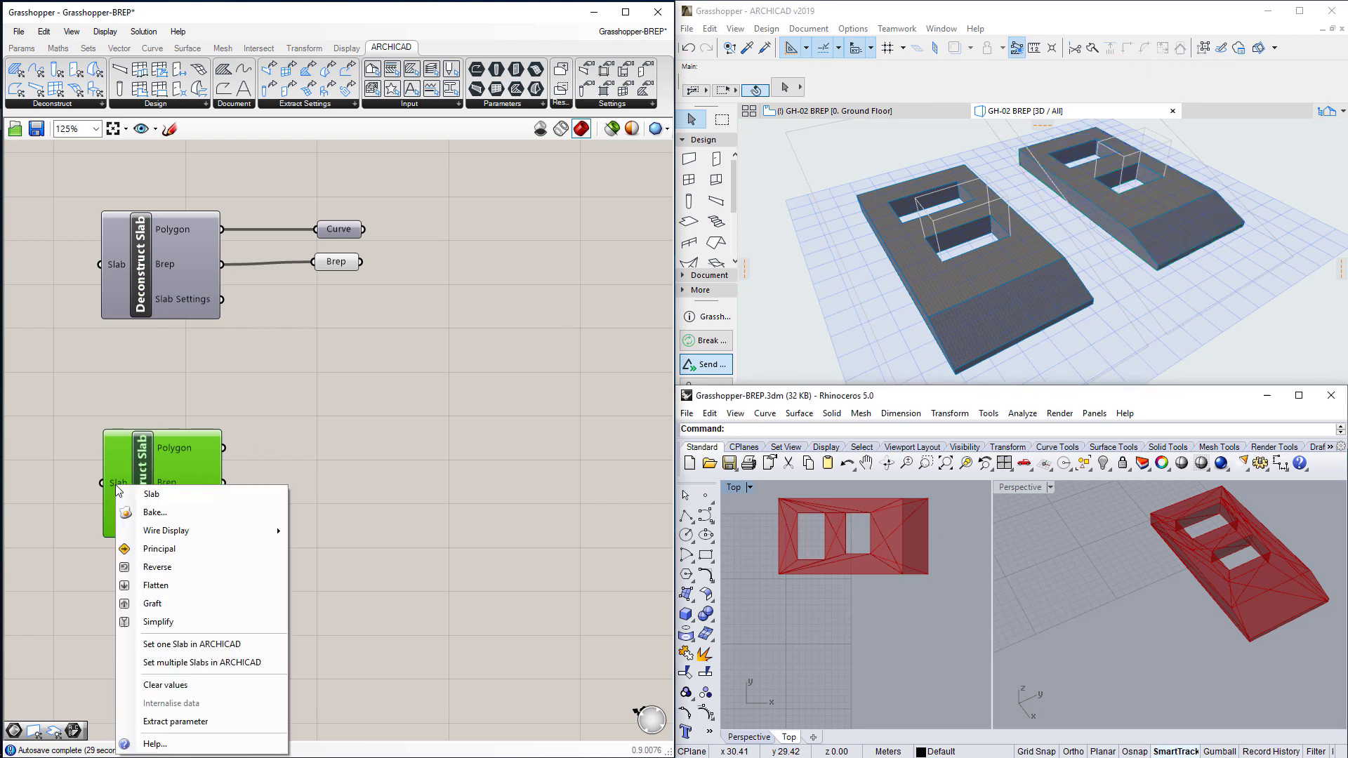
click(180, 641)
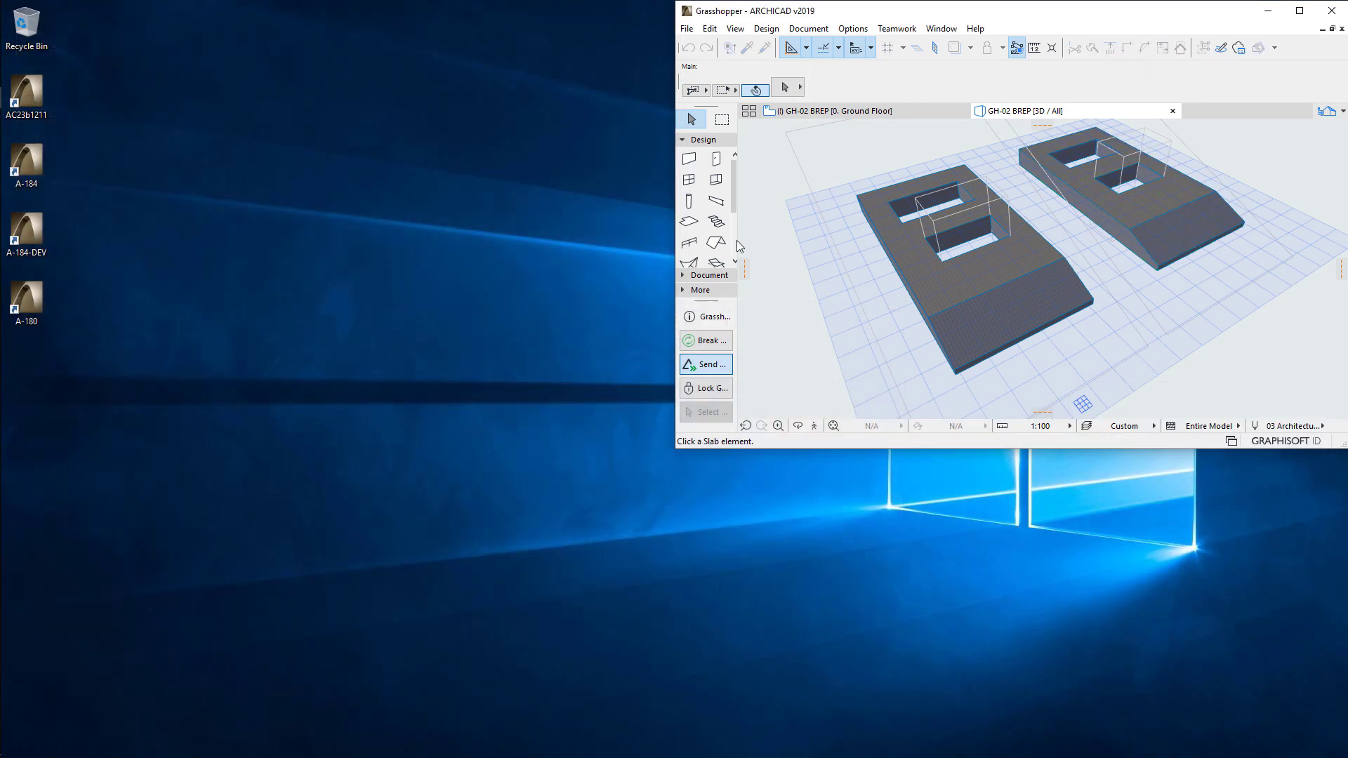
click(901, 190)
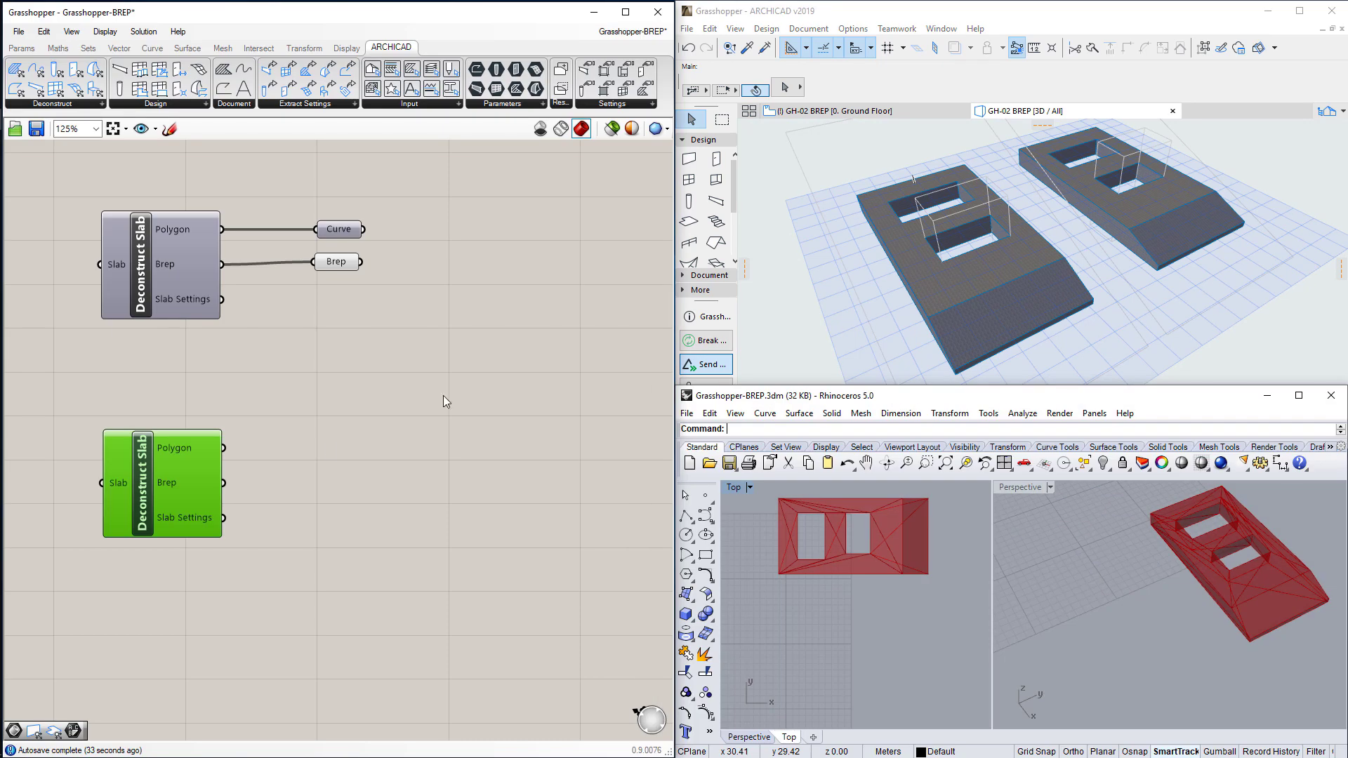
click(335, 472)
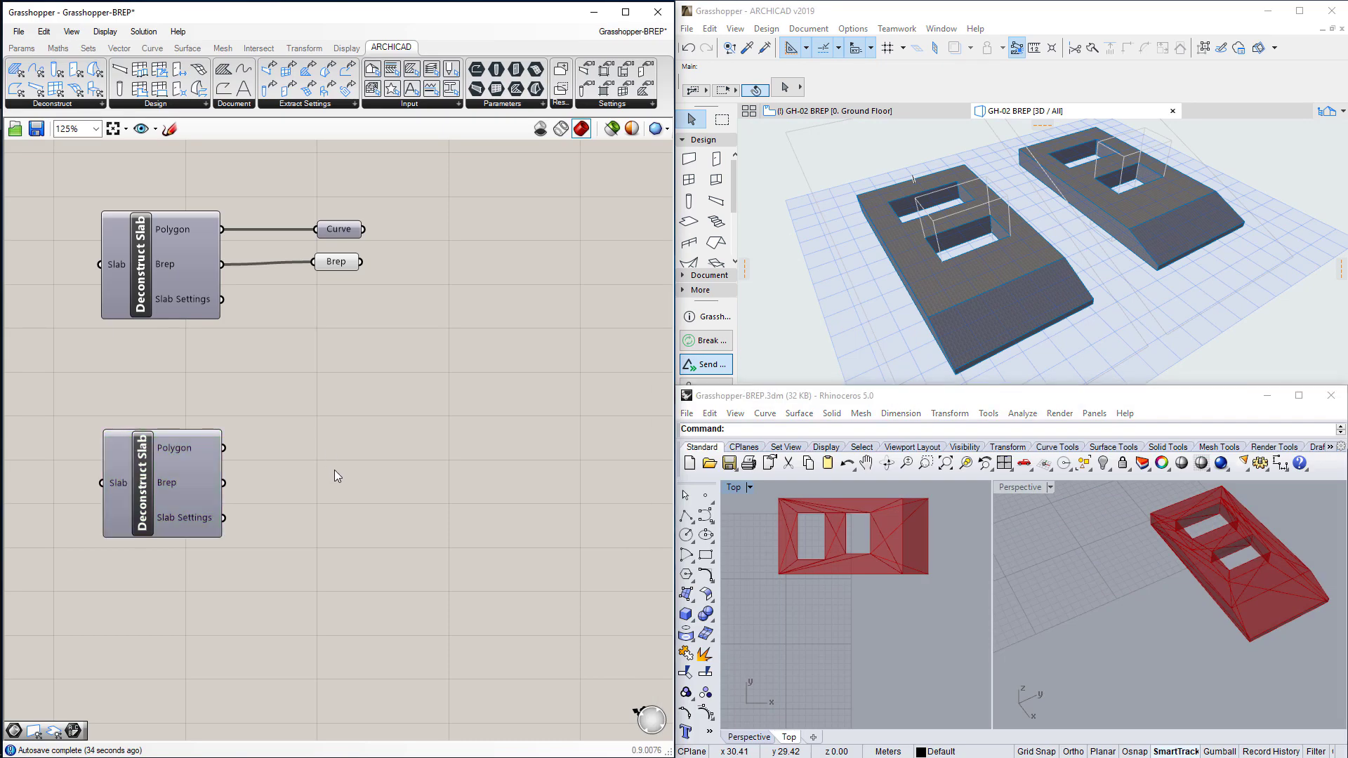
Enable Top Surfaces in the lower Deconstruct Slab's Select Slab Surface Type dialog.
right_click(144, 460)
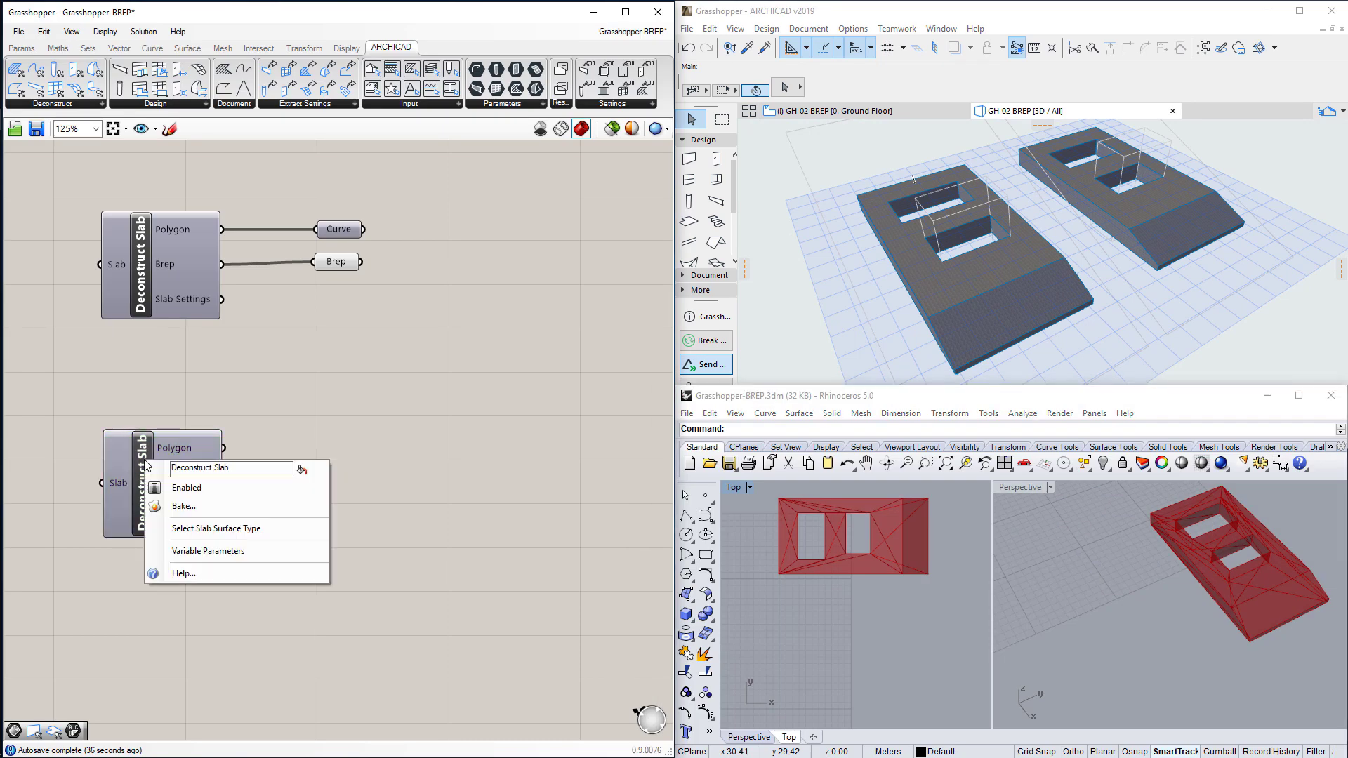
click(302, 530)
drag(489, 494, 344, 367)
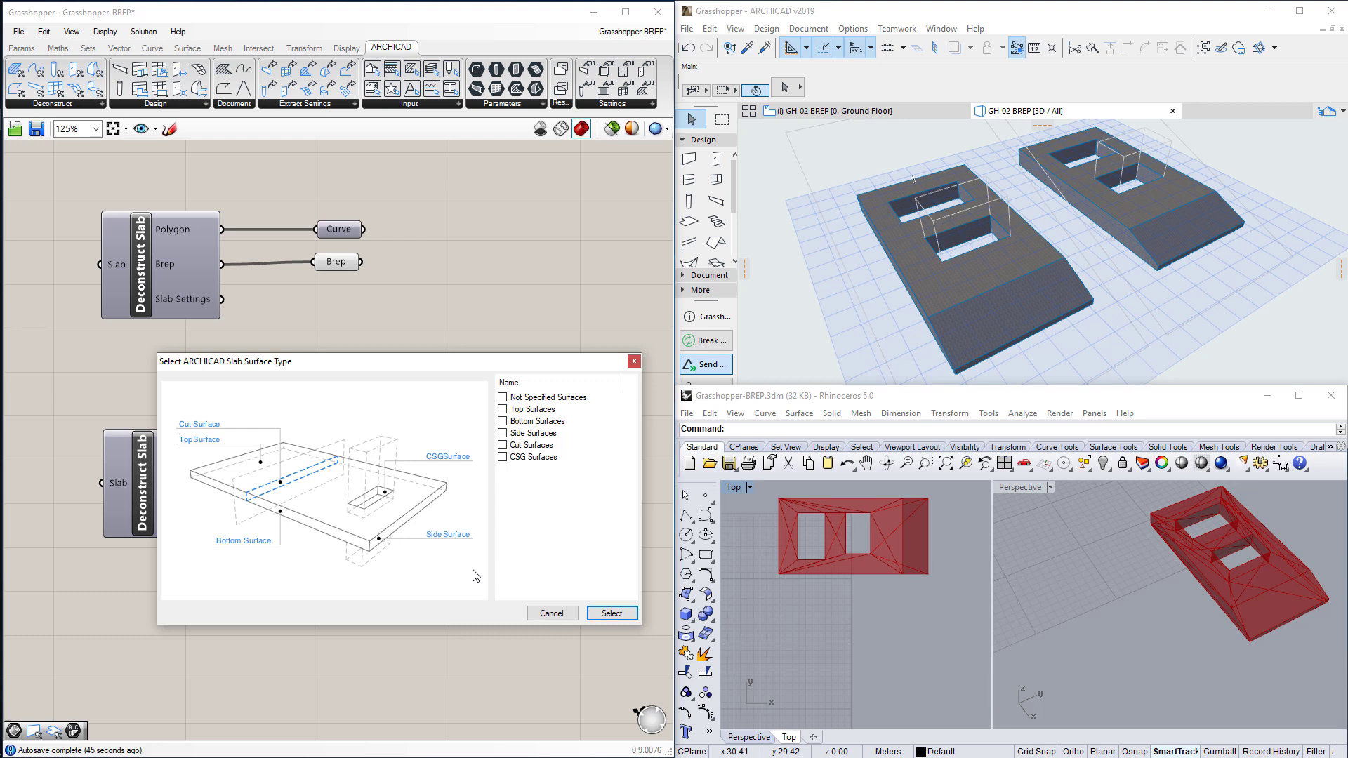
click(502, 410)
click(616, 612)
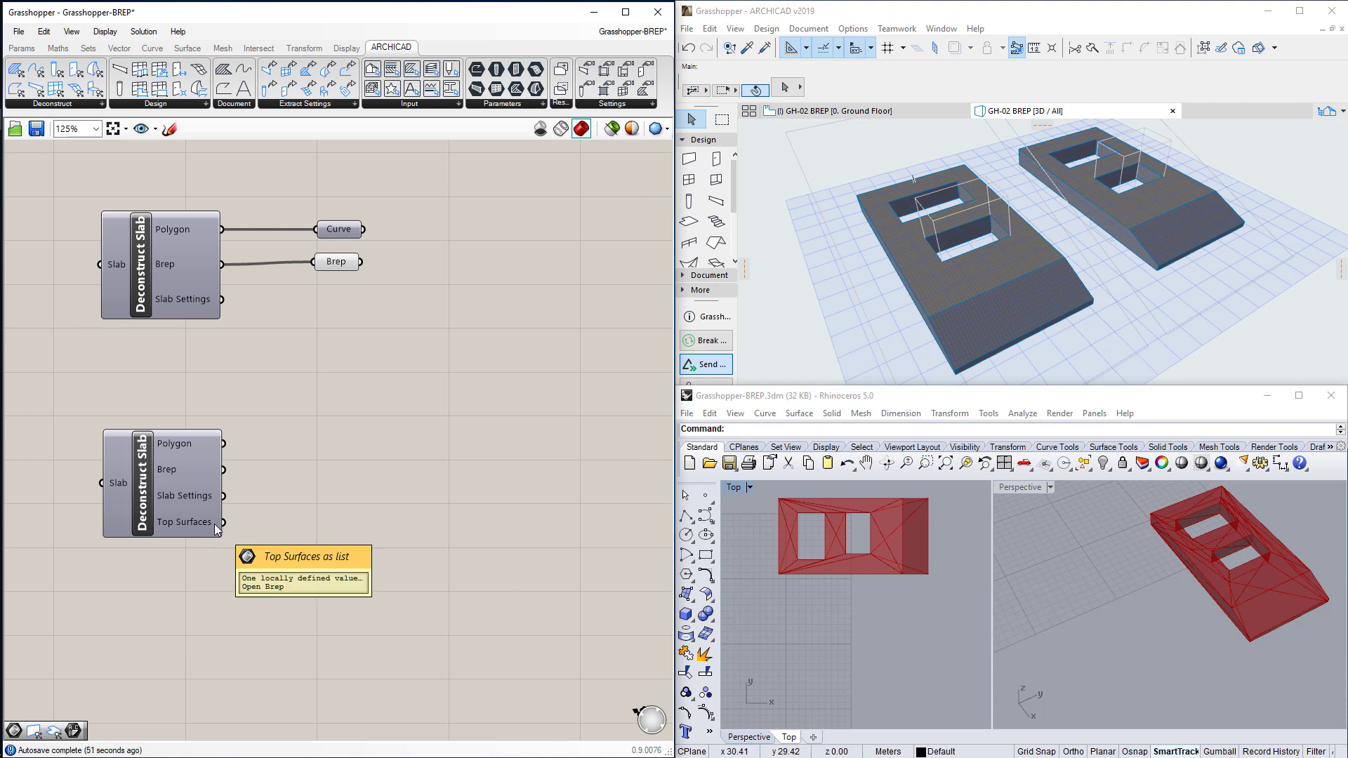
Copy the Brep parameter beside the lower component and feed Top Surfaces into it, previewing the slab top in Rhino.
click(337, 262)
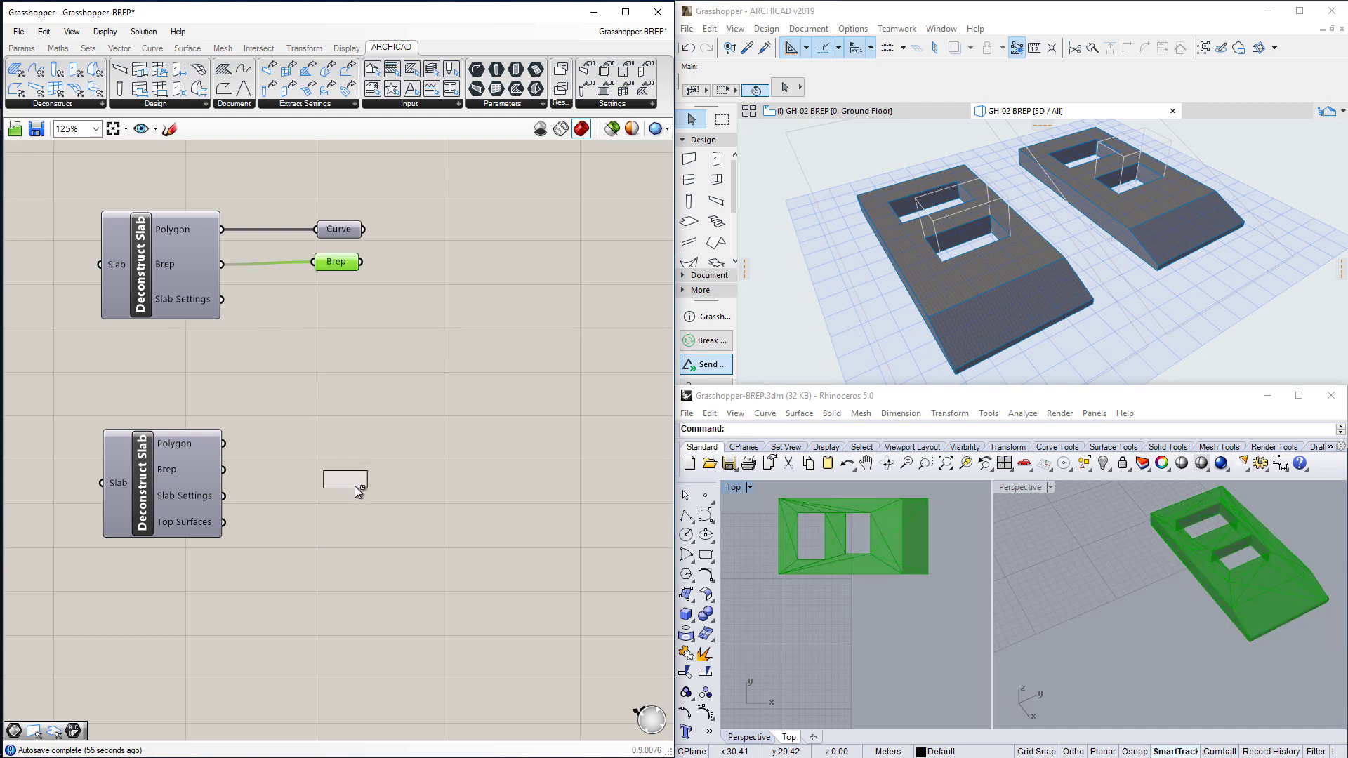
drag(355, 486, 355, 486)
click(373, 534)
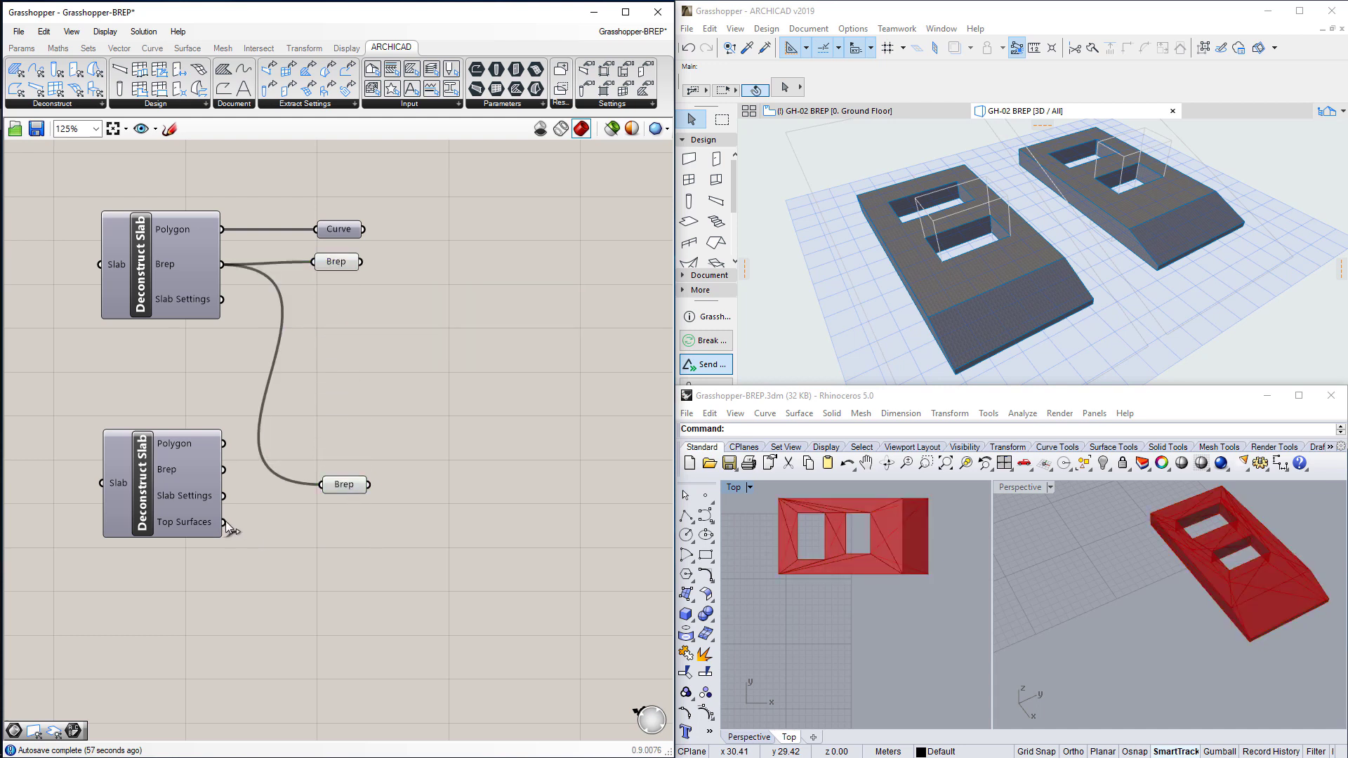
drag(223, 522, 320, 484)
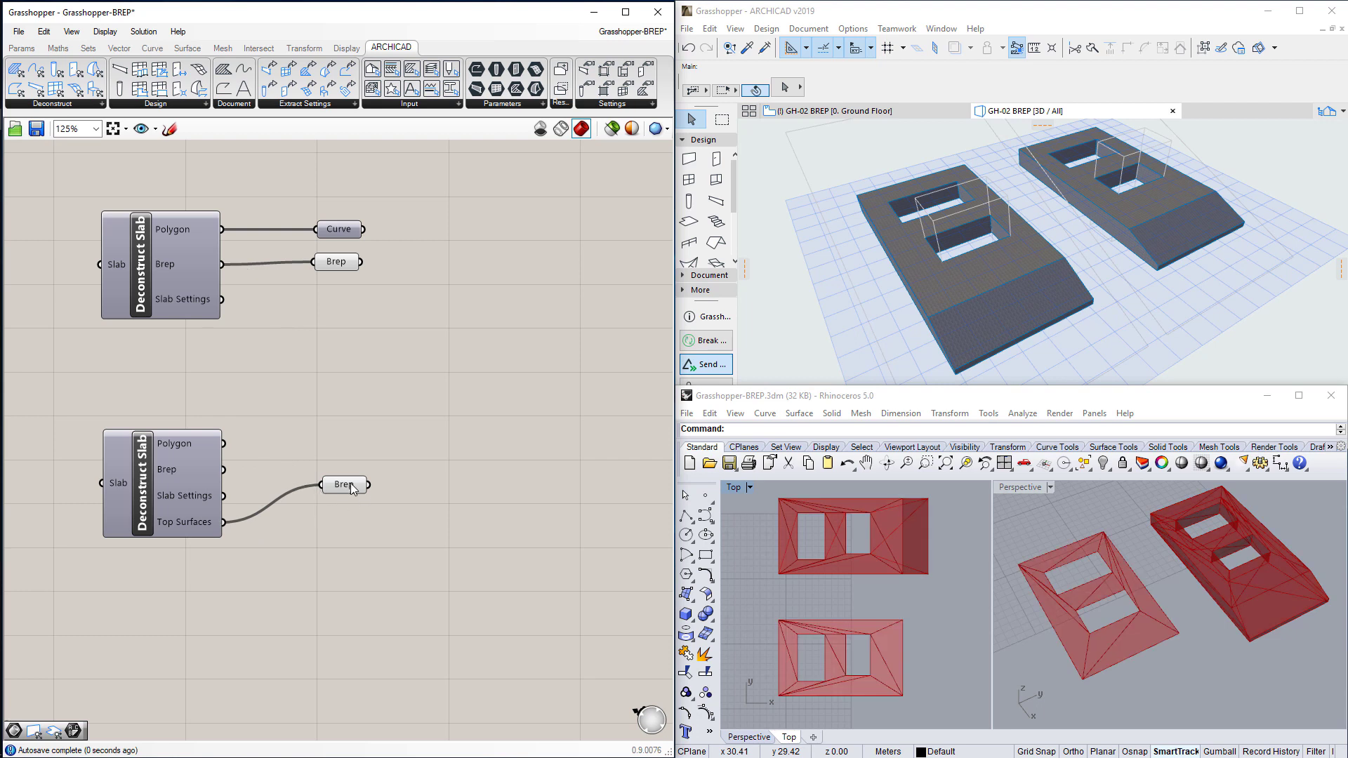
click(349, 485)
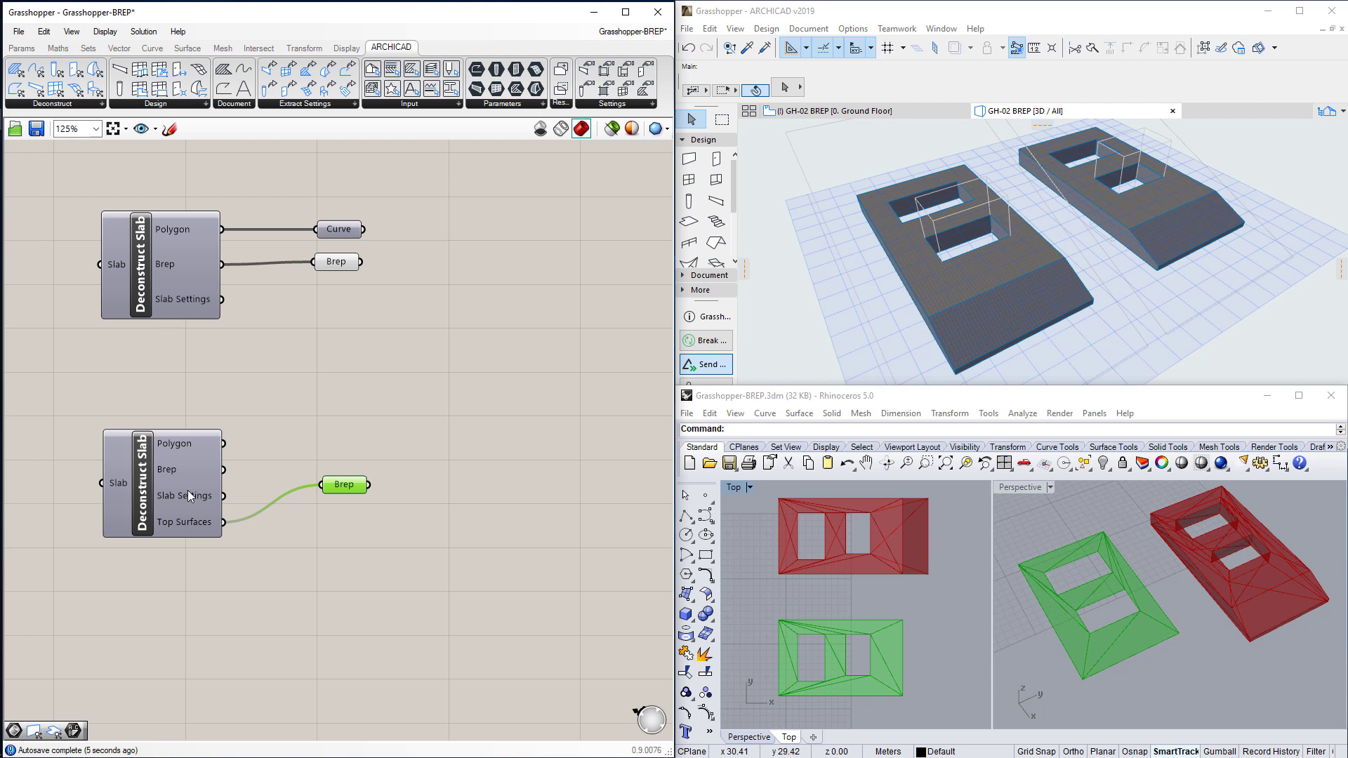
Enable Bottom, Side, Cut and CSG Surfaces outputs in the lower Deconstruct Slab's surface type dialog.
right_click(146, 454)
click(188, 524)
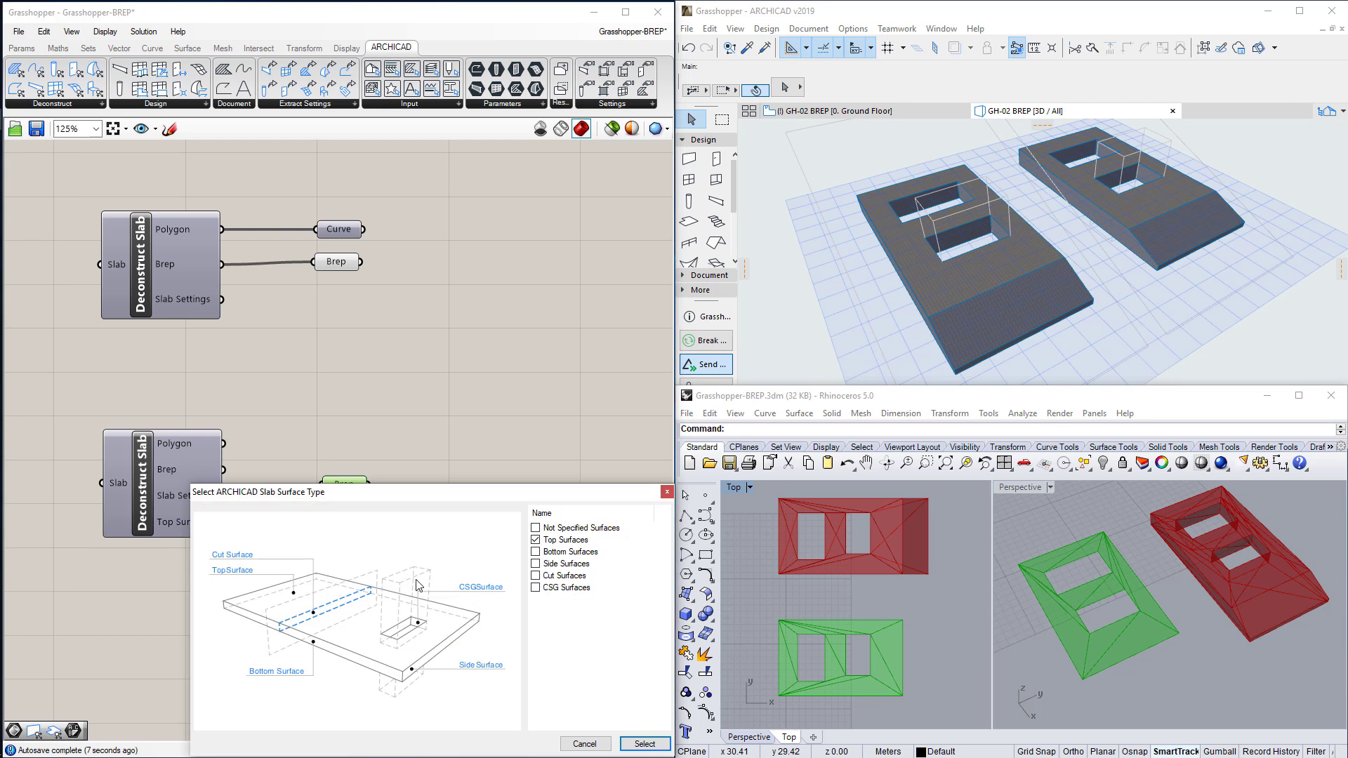
click(536, 552)
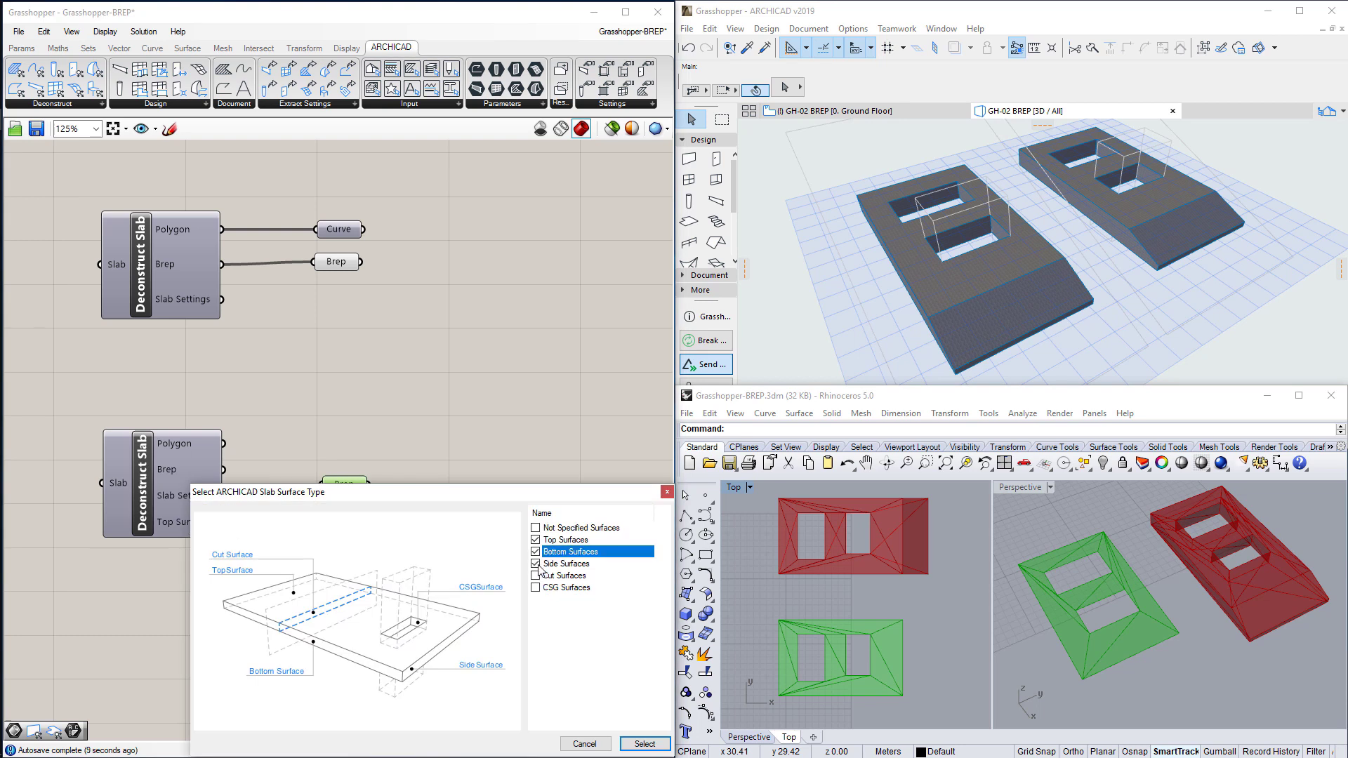
click(536, 576)
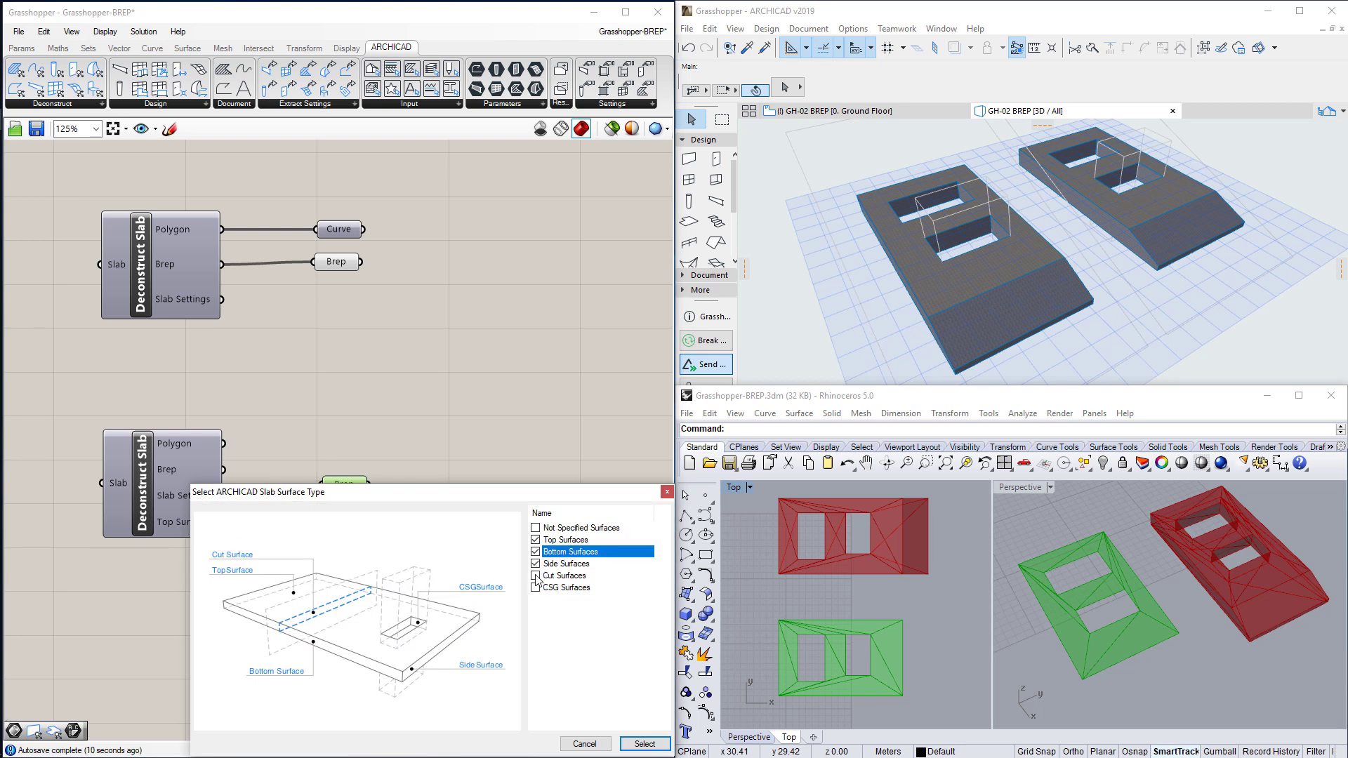
click(643, 744)
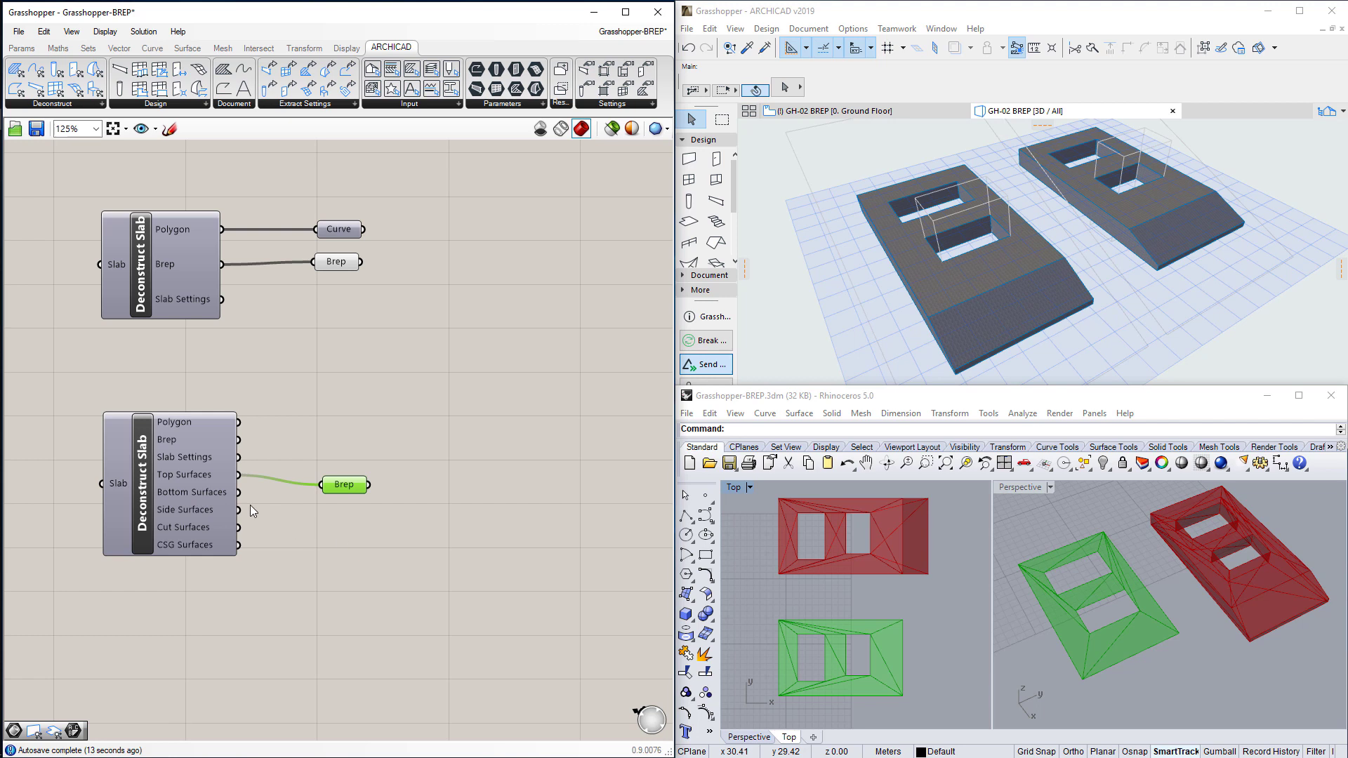
Rewire the lower Brep parameter from Bottom, then Side, then Cut Surfaces, previewing each in Rhino.
drag(238, 492, 328, 486)
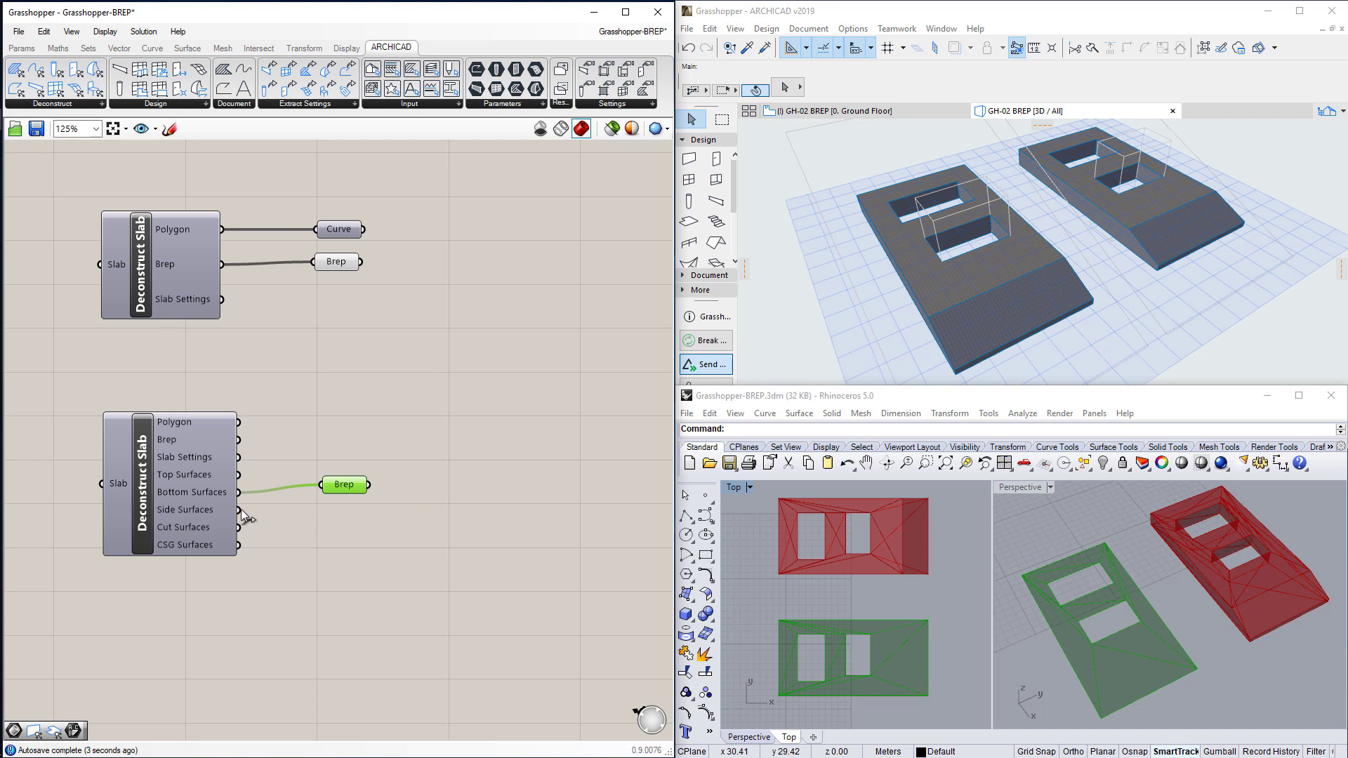
drag(239, 510, 327, 484)
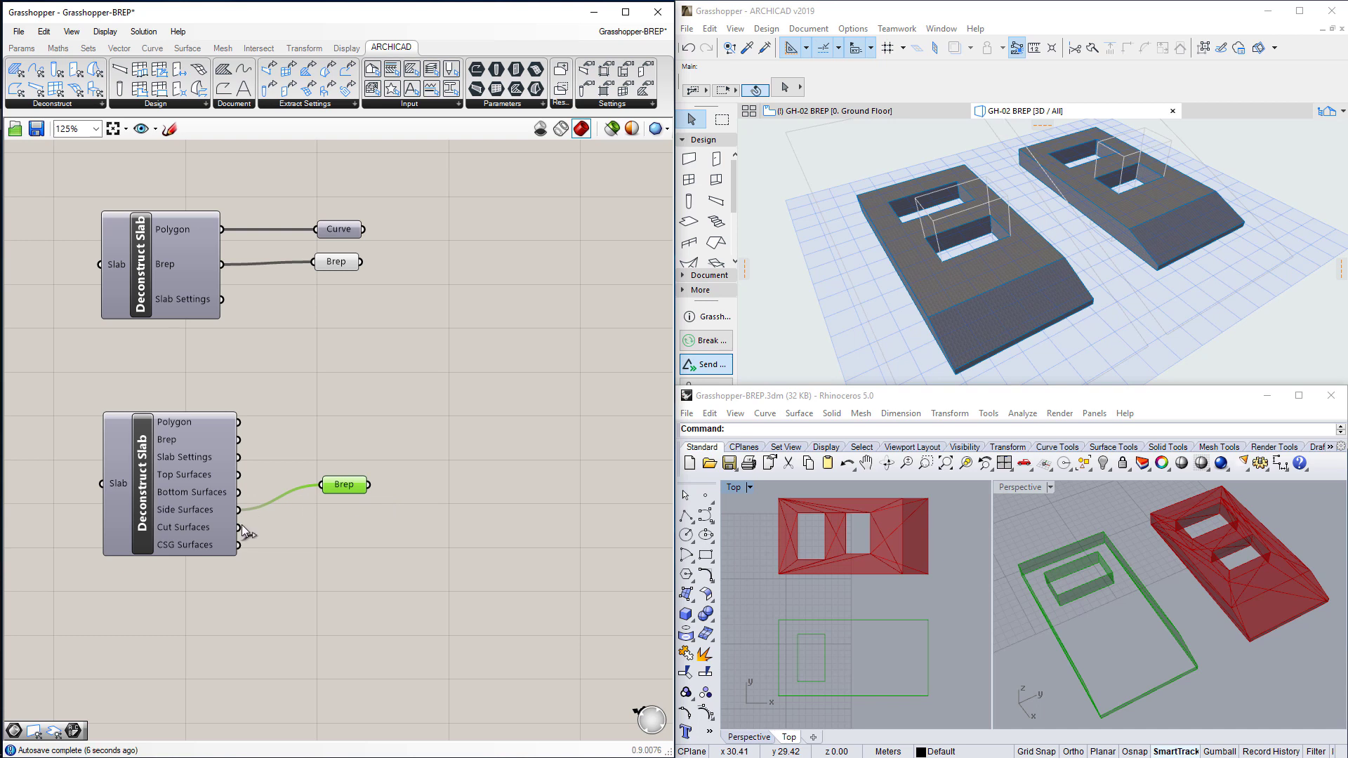
shift+drag(240, 527, 344, 485)
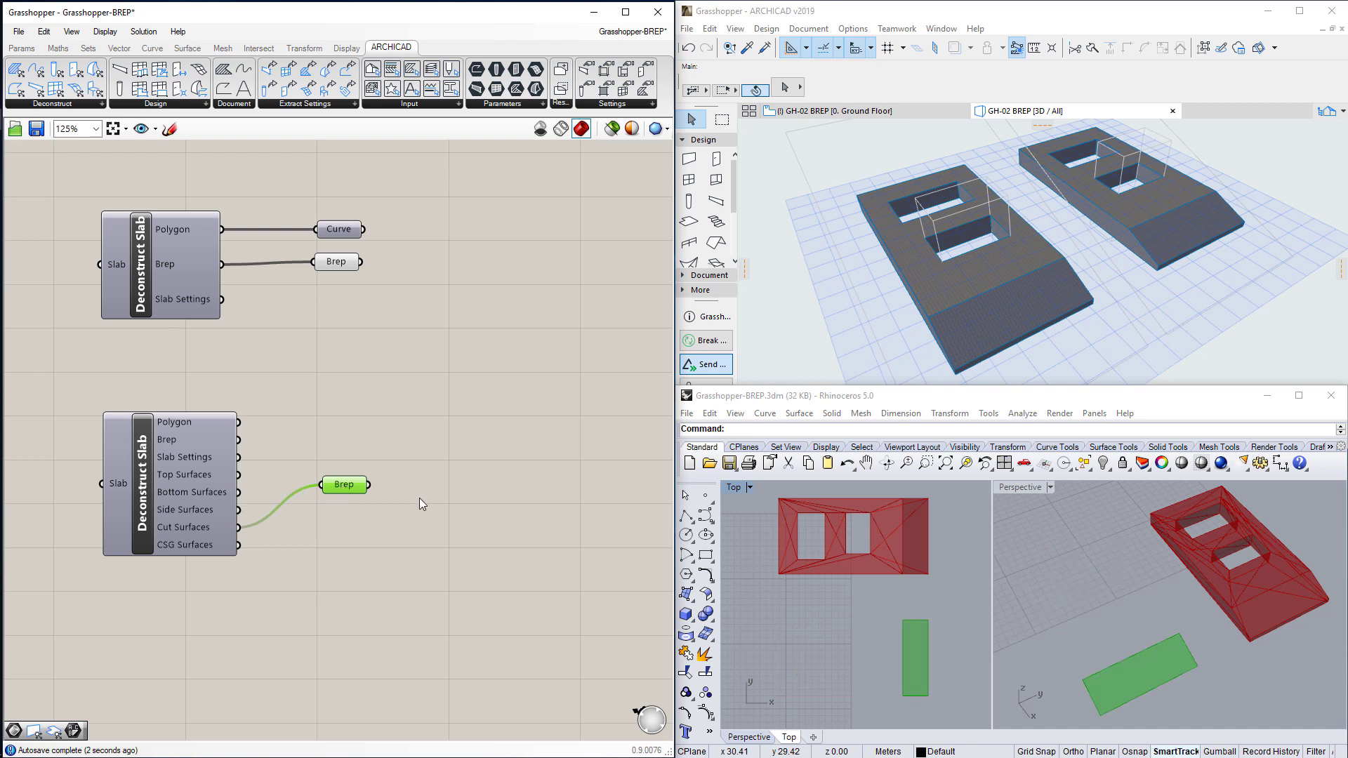
click(794, 192)
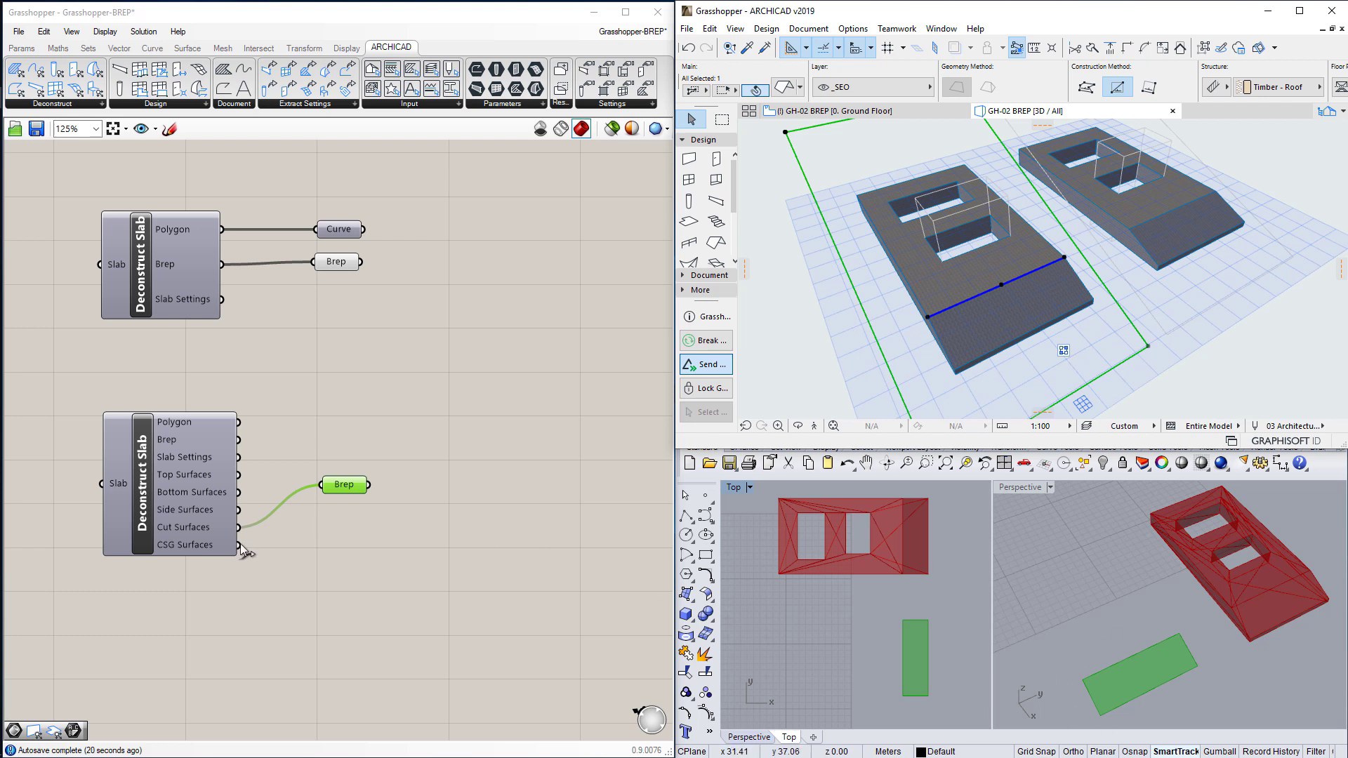
Preview the CSG Surfaces in the Brep parameter and inspect the cutting element and slab in ARCHICAD's 3D view.
drag(239, 544, 321, 485)
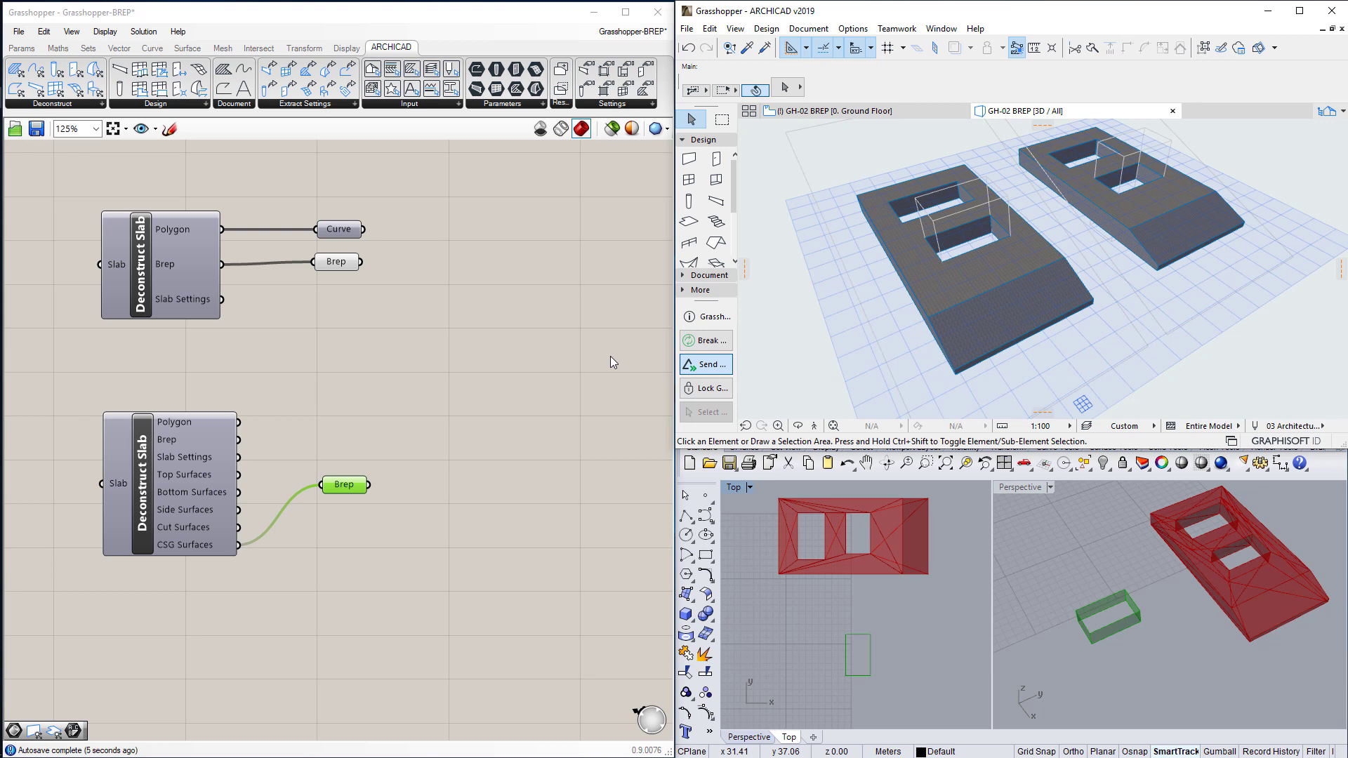
click(917, 202)
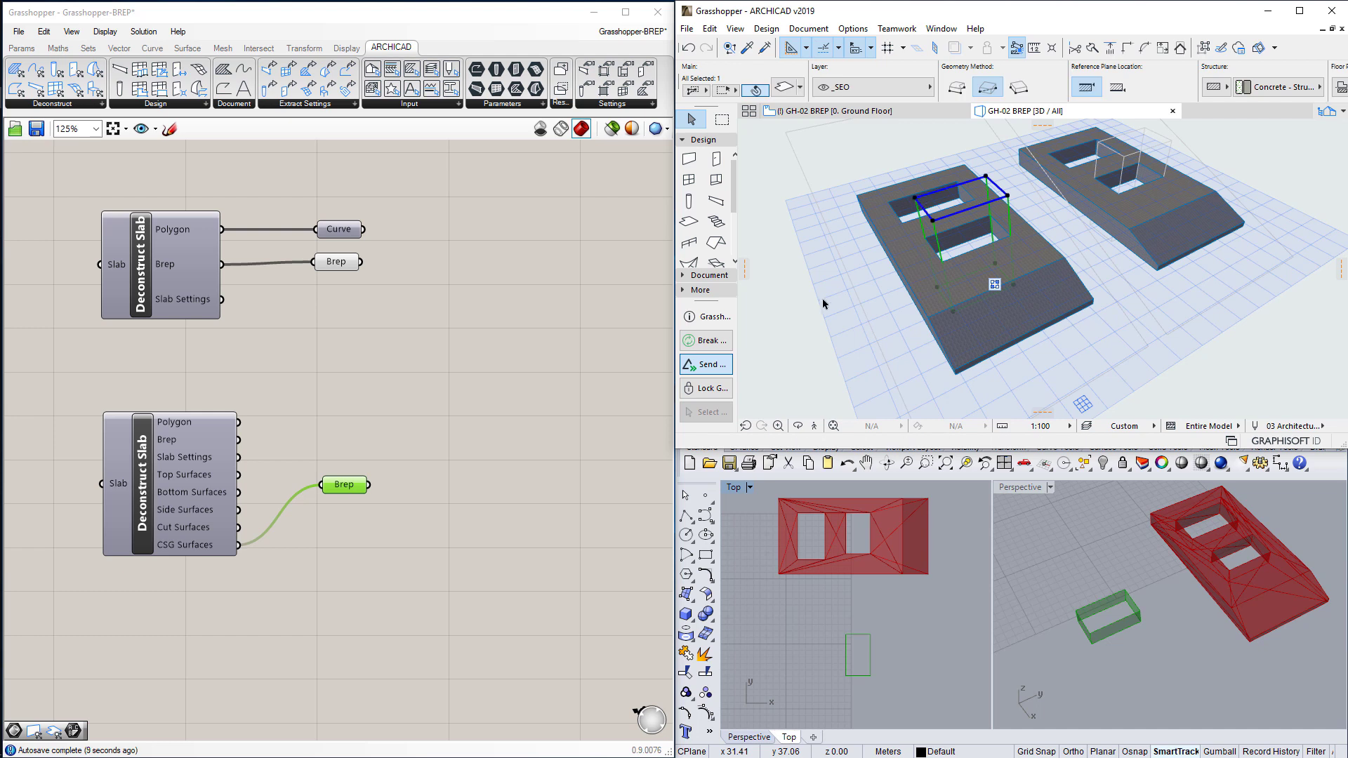
click(857, 203)
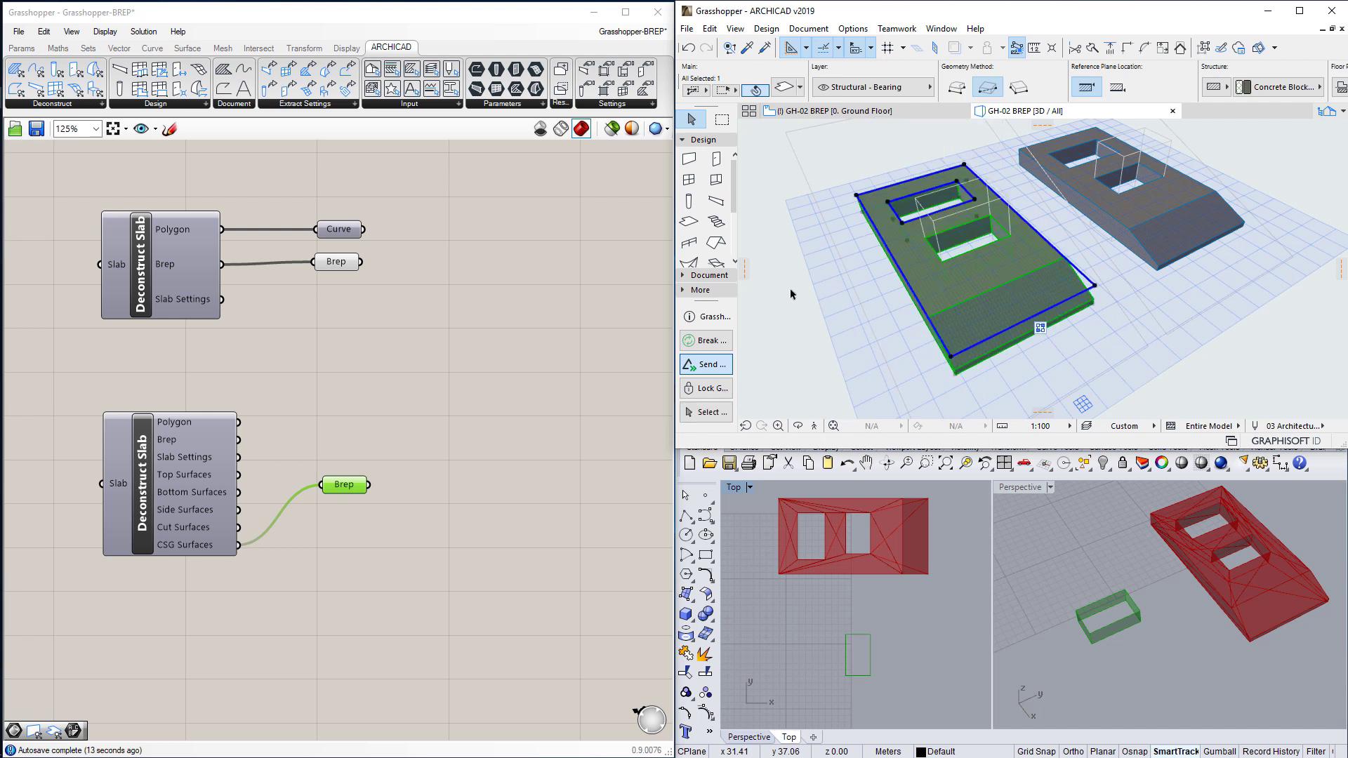
click(791, 294)
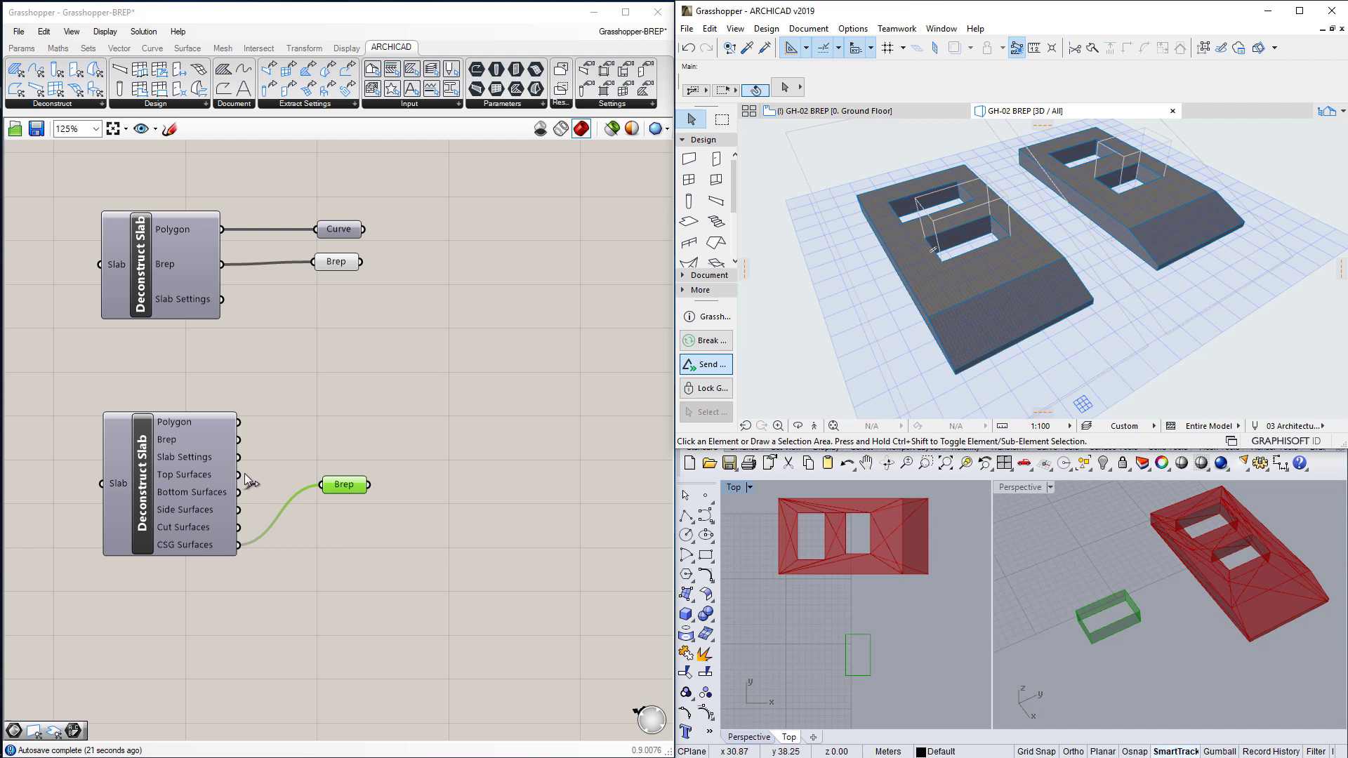
Shift-wire all five surface outputs into the Brep parameter to preview them together in Rhino.
shift+drag(243, 475, 324, 482)
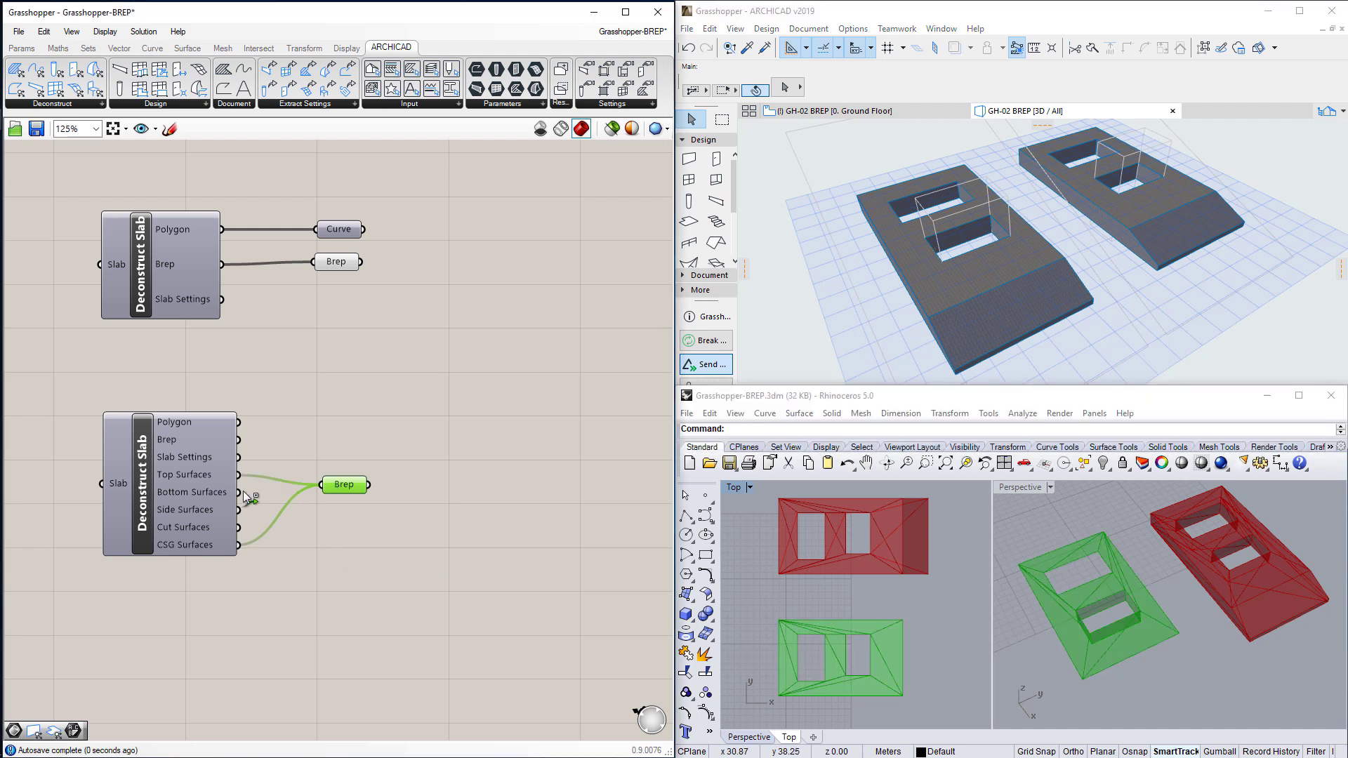
shift+drag(243, 493, 321, 485)
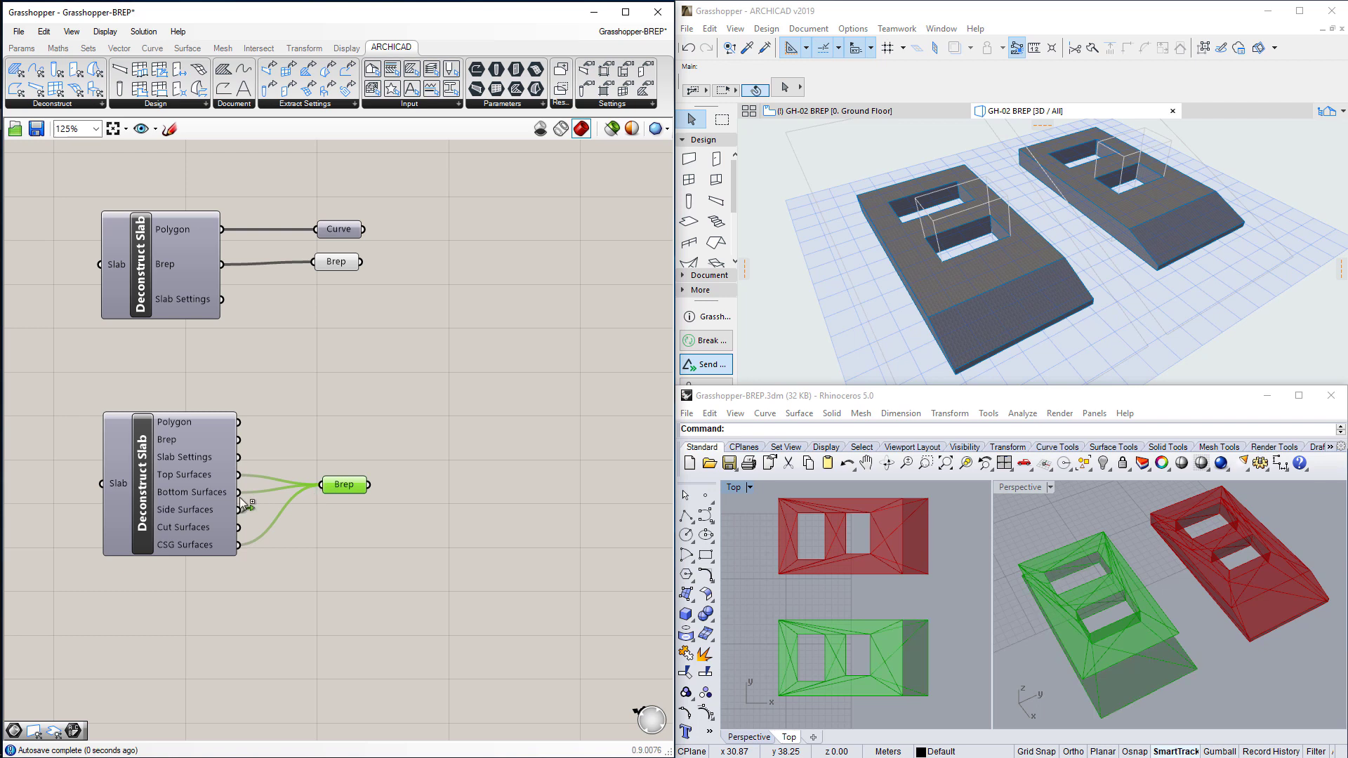
shift+drag(243, 509, 321, 485)
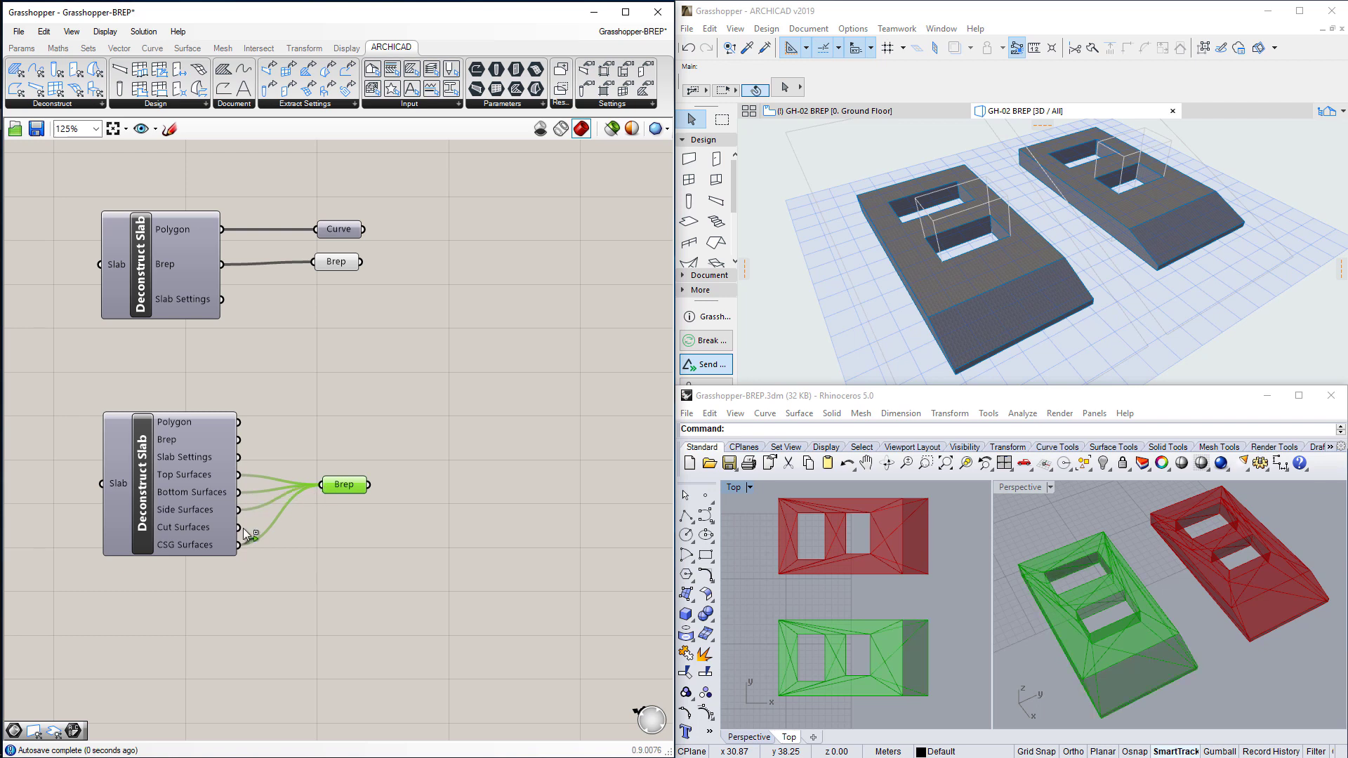
shift+drag(244, 533, 320, 487)
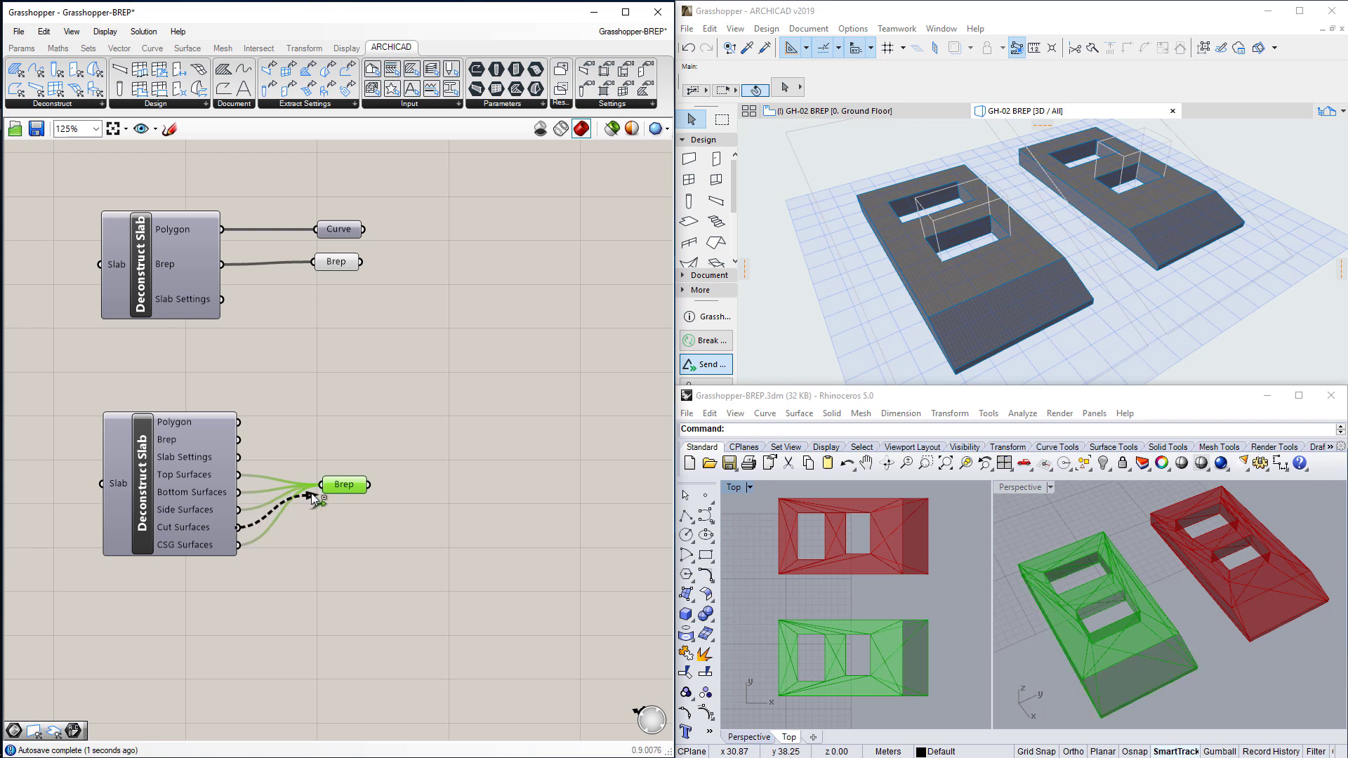
click(497, 484)
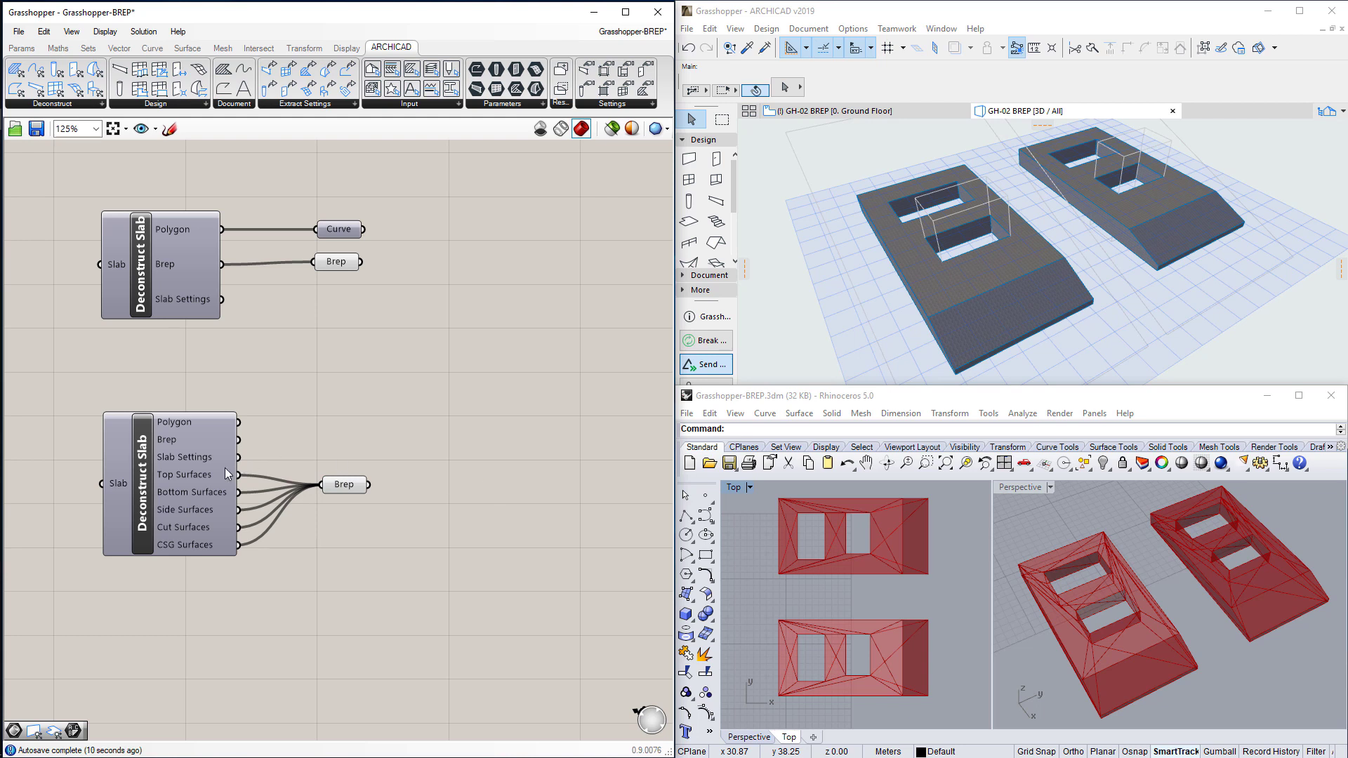
Rewire so only Top Surfaces feeds the Brep parameter and highlight the top face in Rhino.
shift+drag(243, 481, 242, 482)
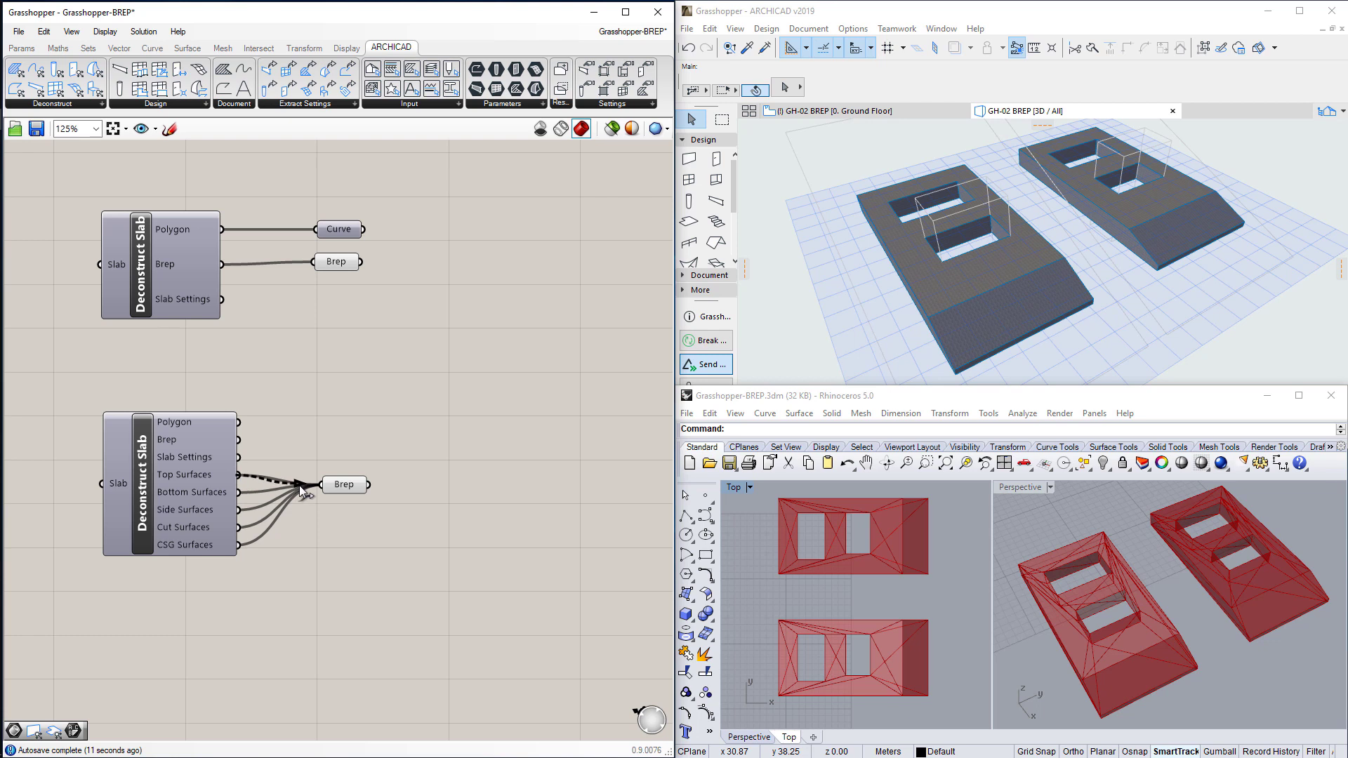
drag(332, 498, 326, 487)
click(343, 488)
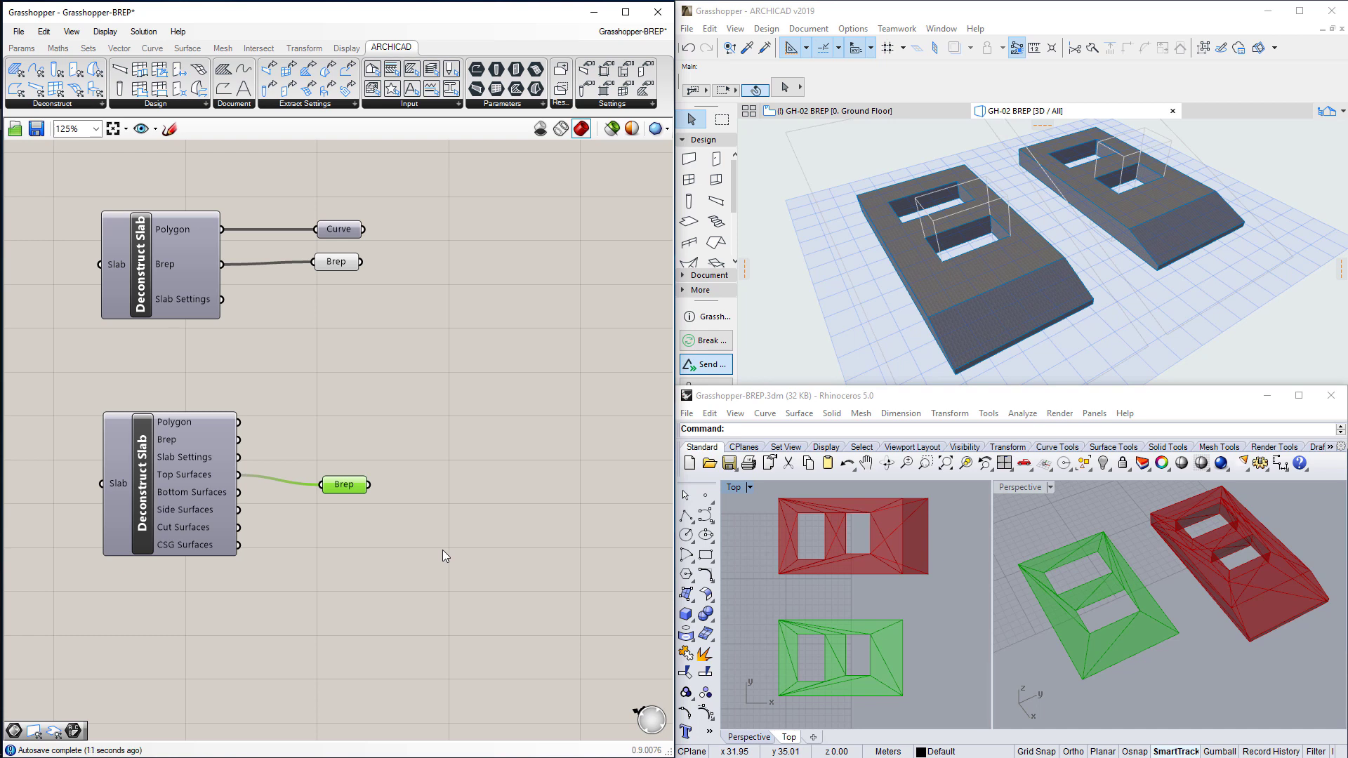
Add a Merge Faces component and feed the top-surface Brep into it.
double_click(456, 480)
text(merge faces)
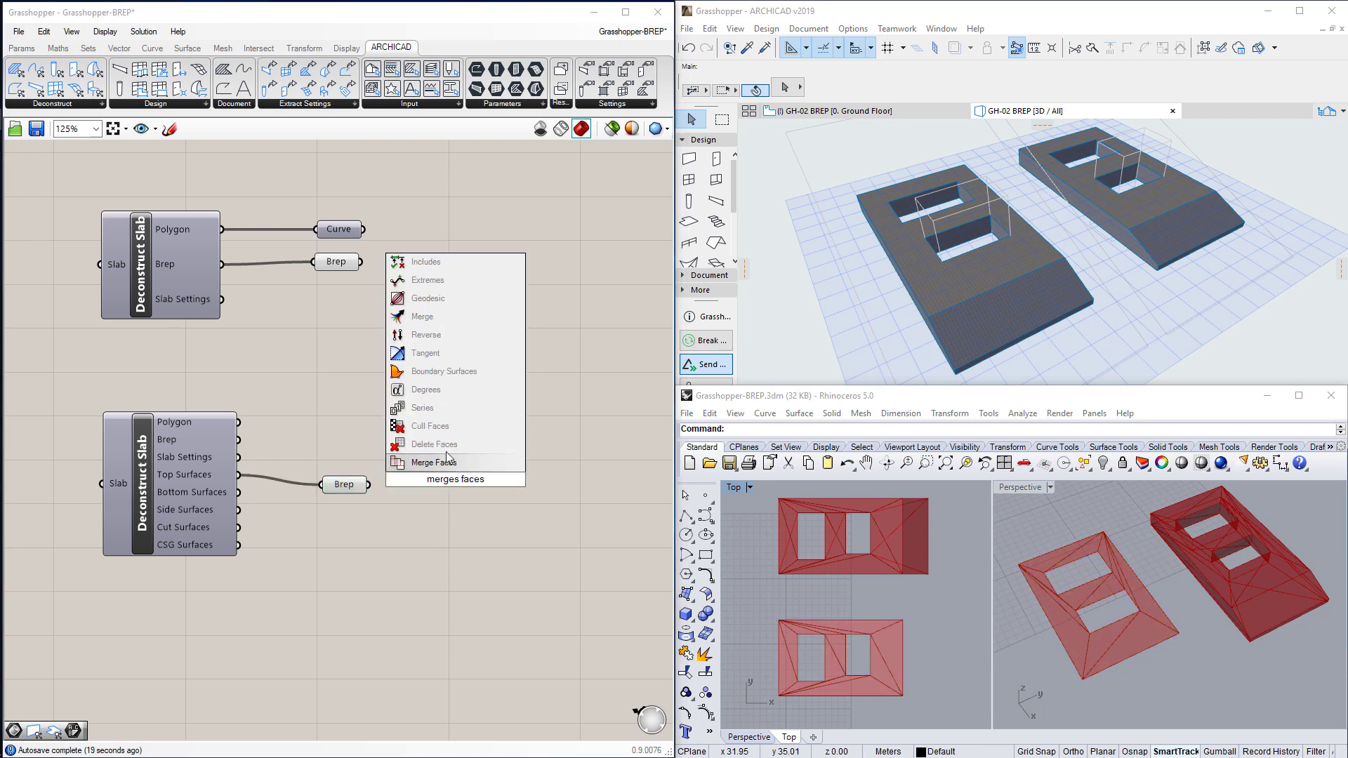
click(427, 462)
click(418, 485)
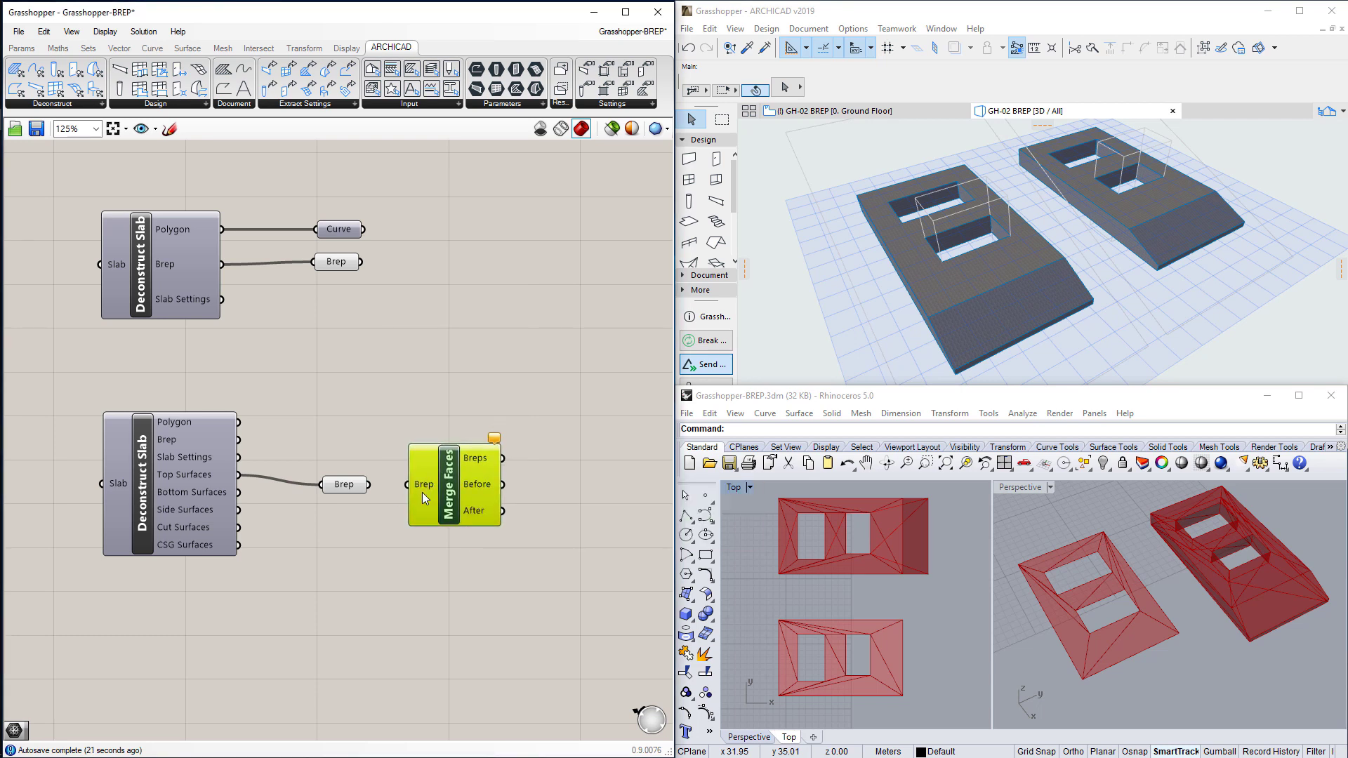
drag(406, 493, 403, 486)
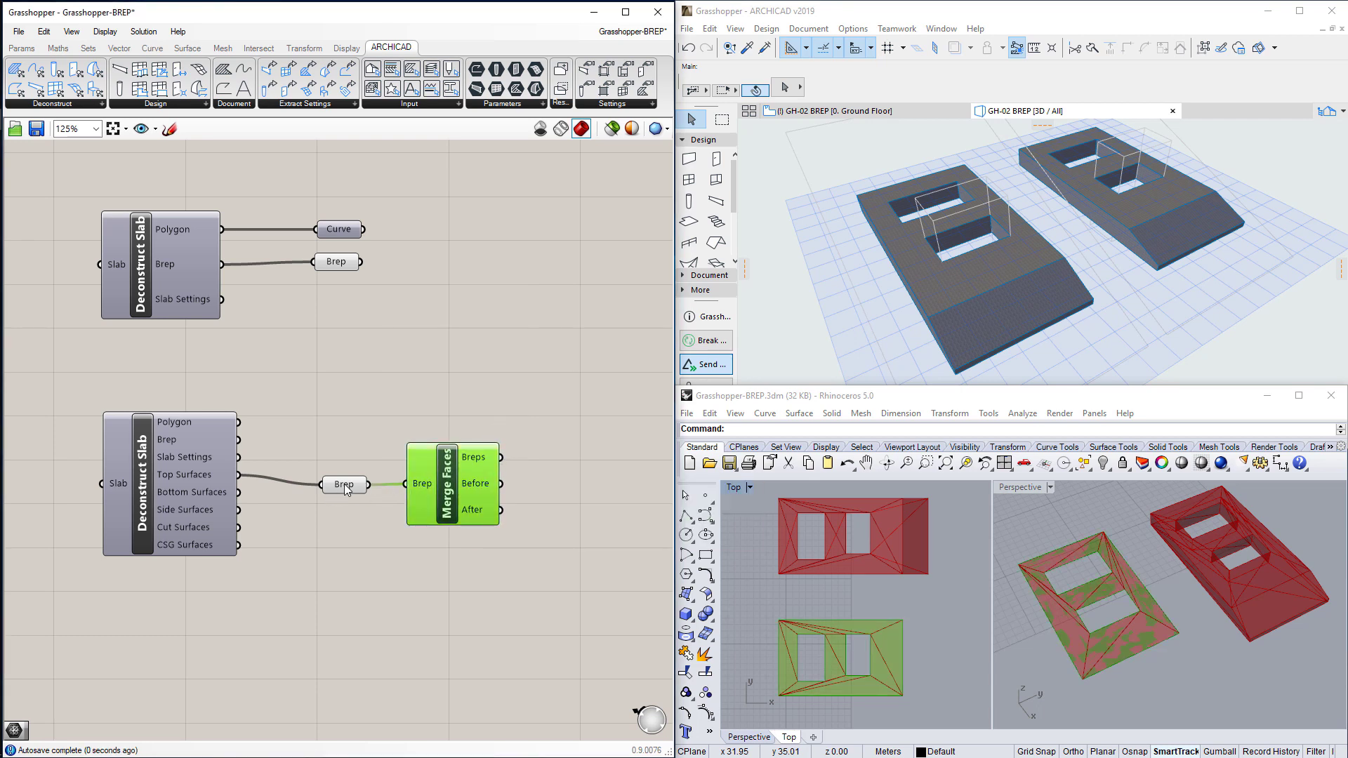
Hide the raw Brep preview, compare the merged result in Rhino, then delete Merge Faces.
right_click(349, 486)
click(394, 461)
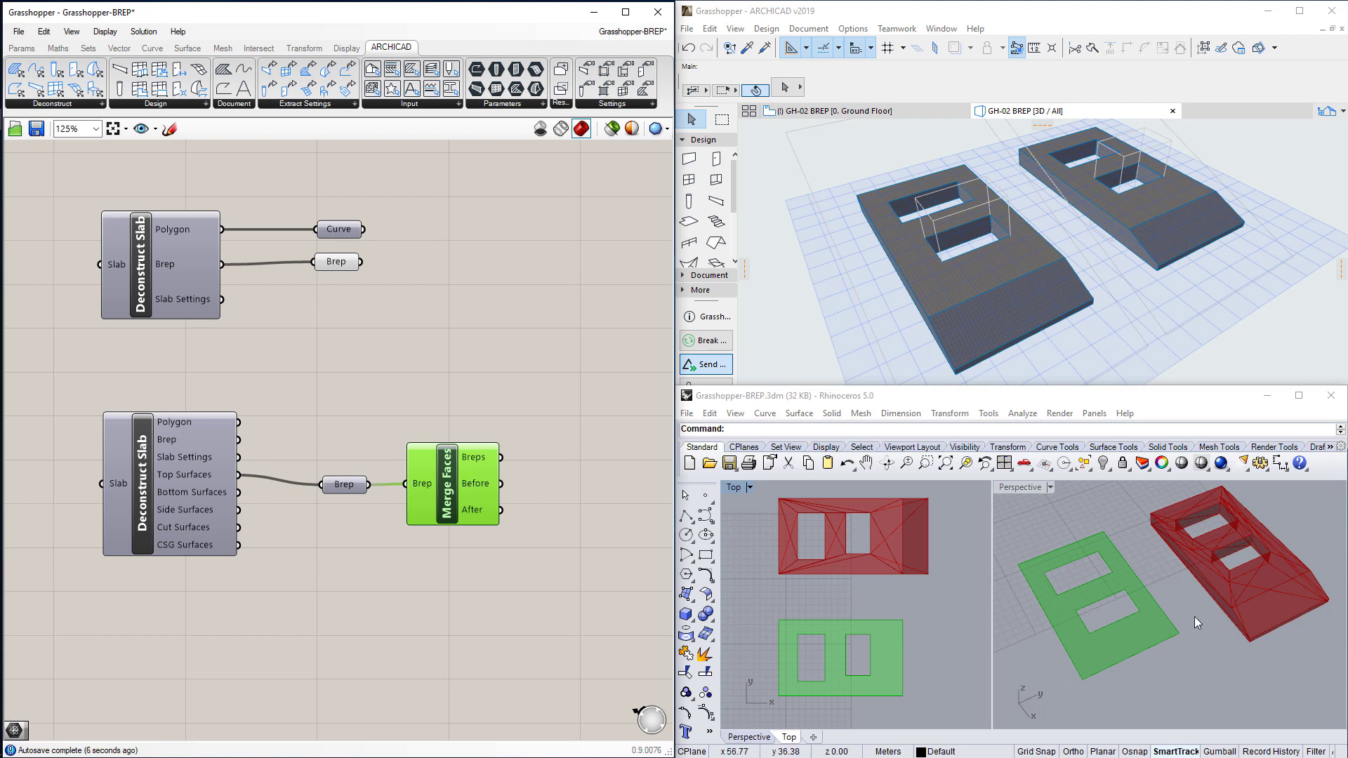
click(566, 489)
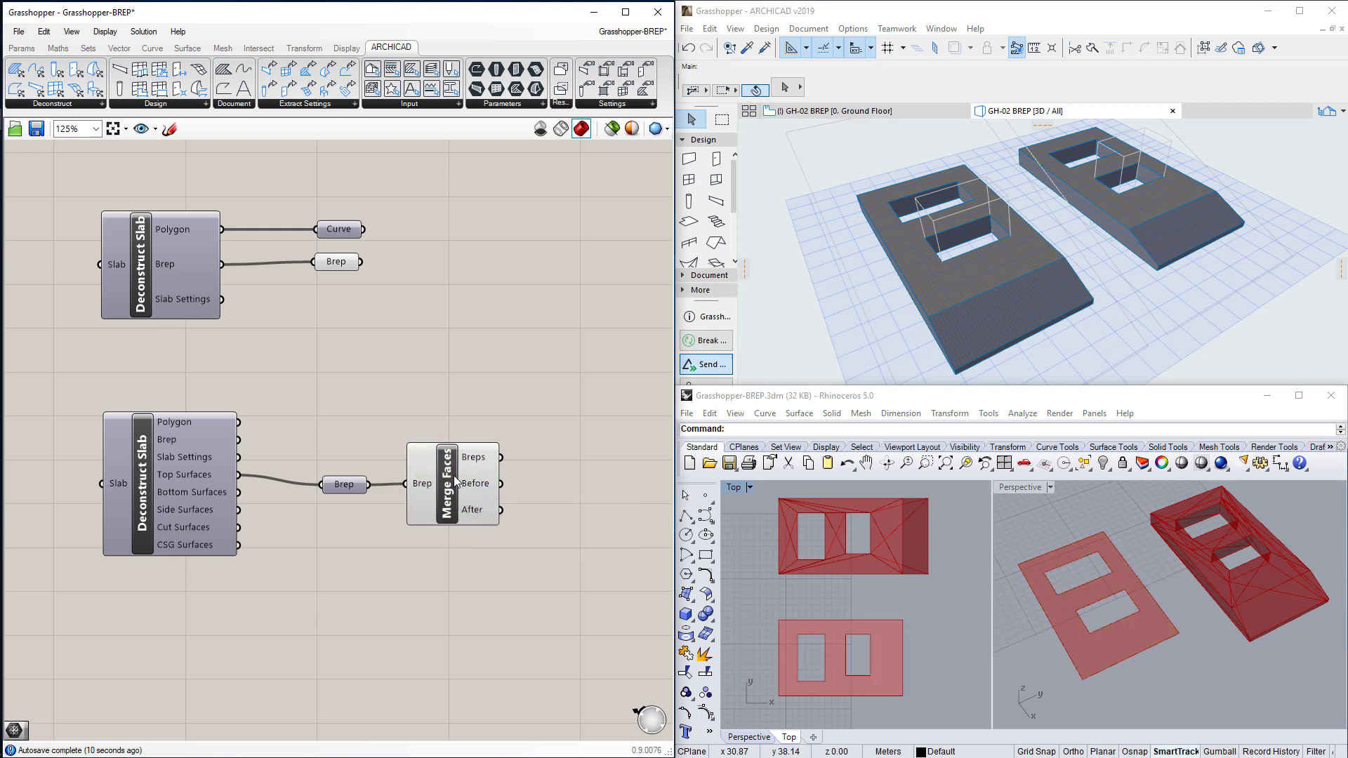
click(454, 475)
key(Delete)
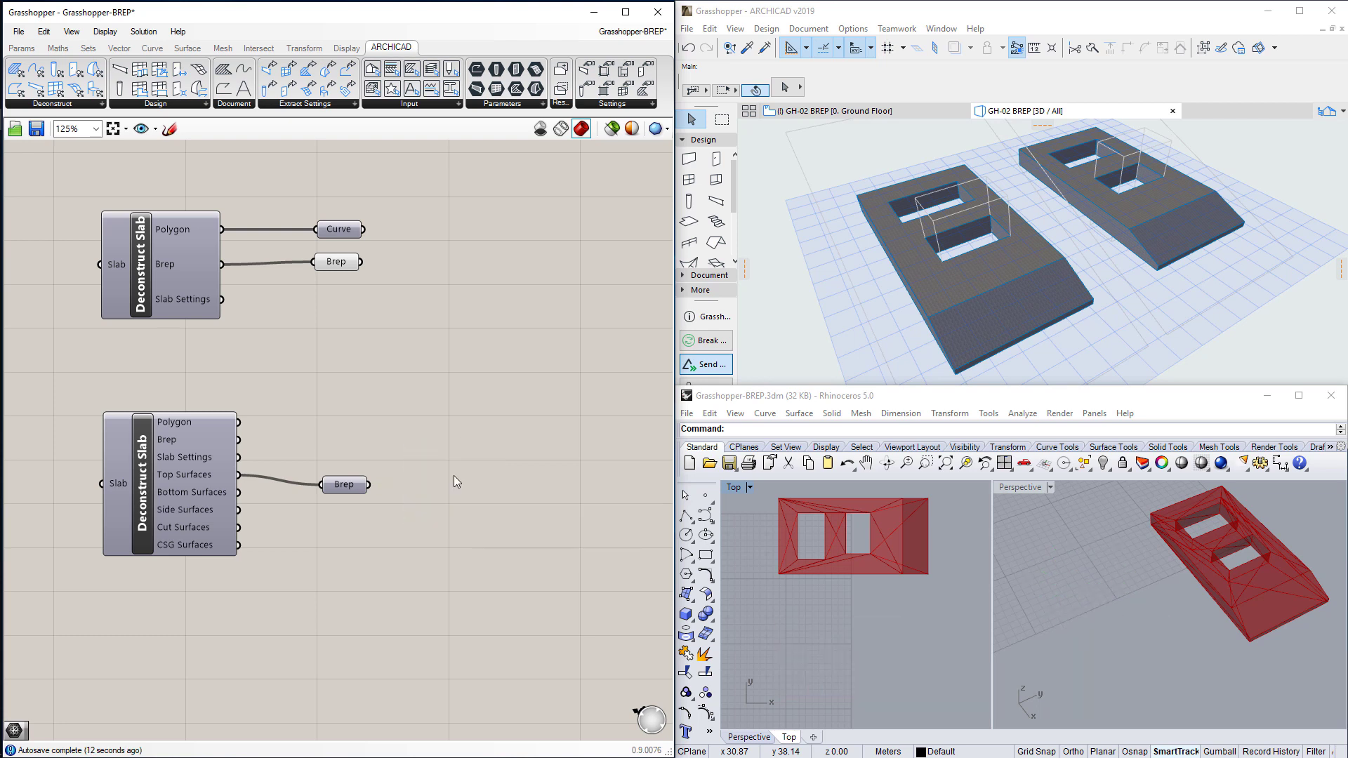
Add a Mesh parameter fed by the top-surface Brep so Rhino previews it as a clean mesh.
double_click(451, 503)
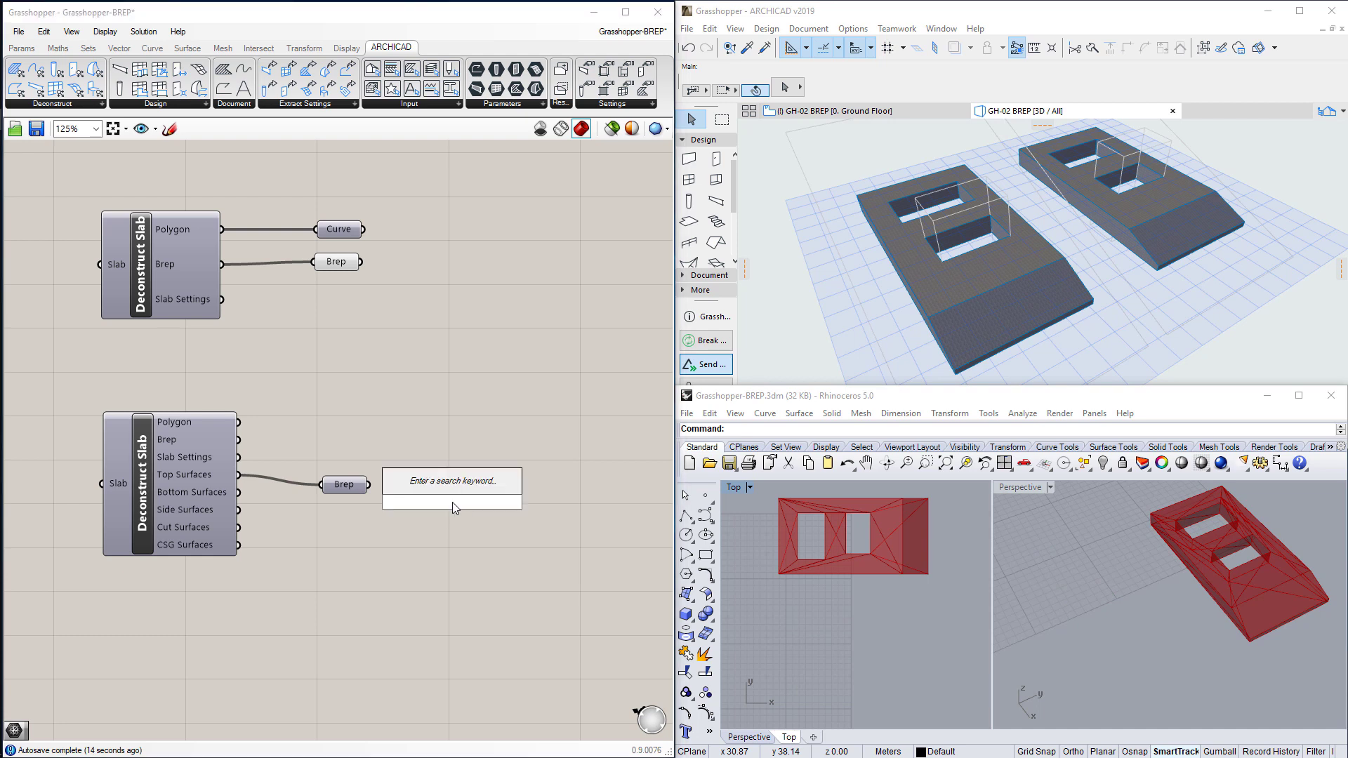
text(mesh)
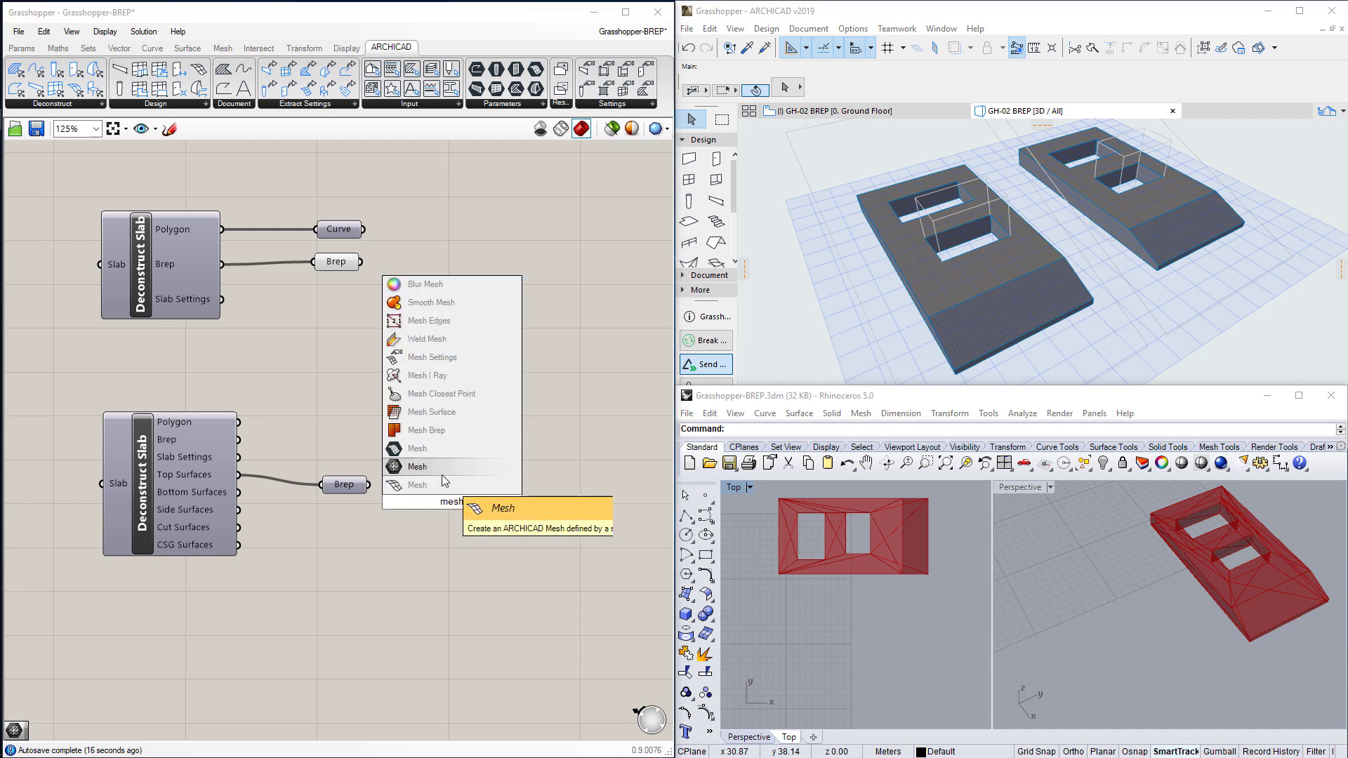
click(443, 469)
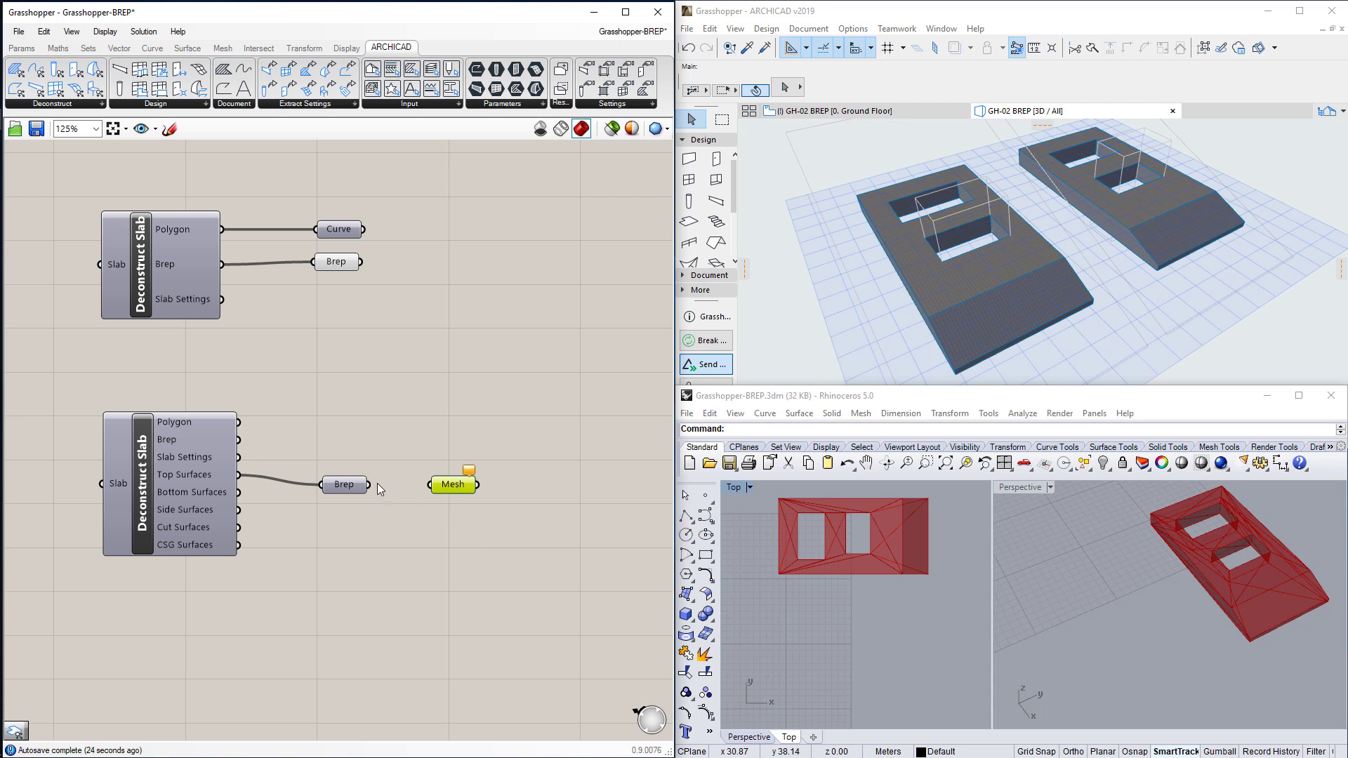
drag(390, 488, 434, 489)
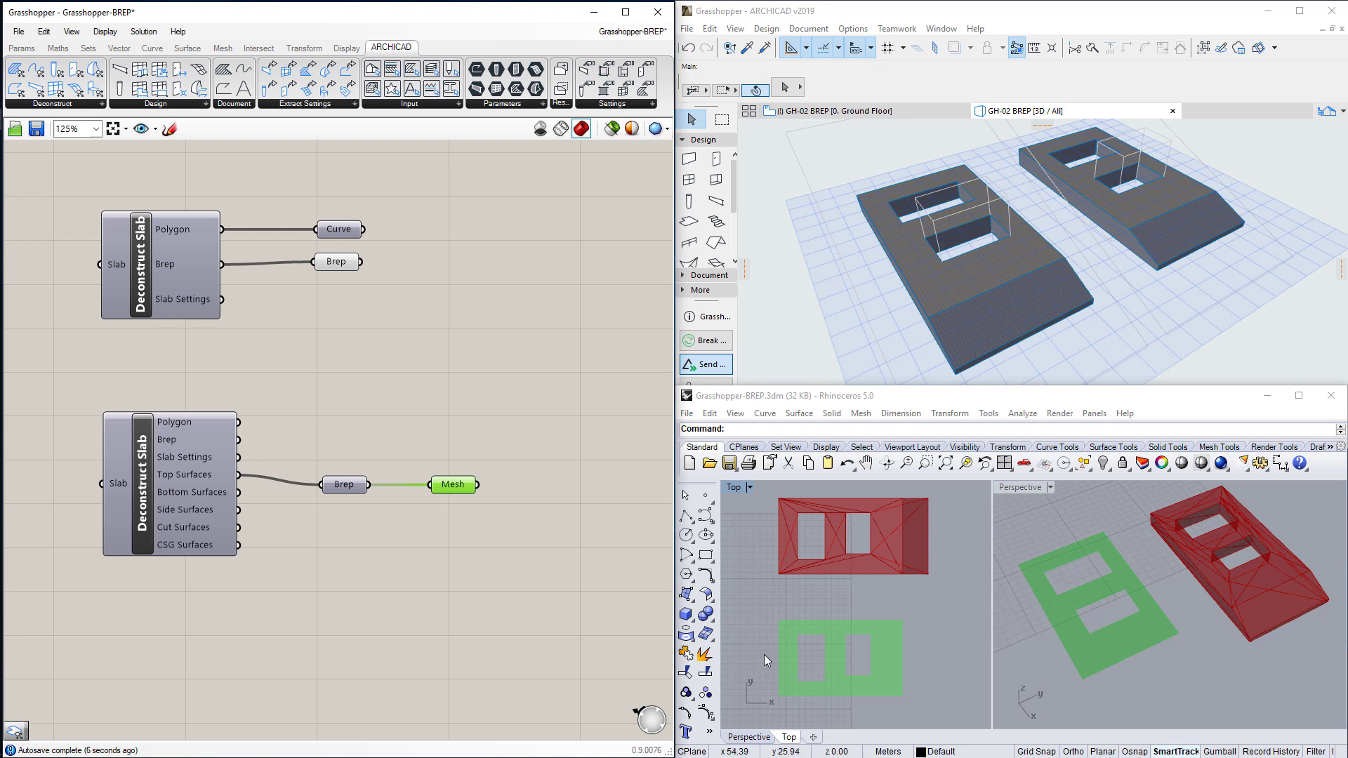
click(587, 546)
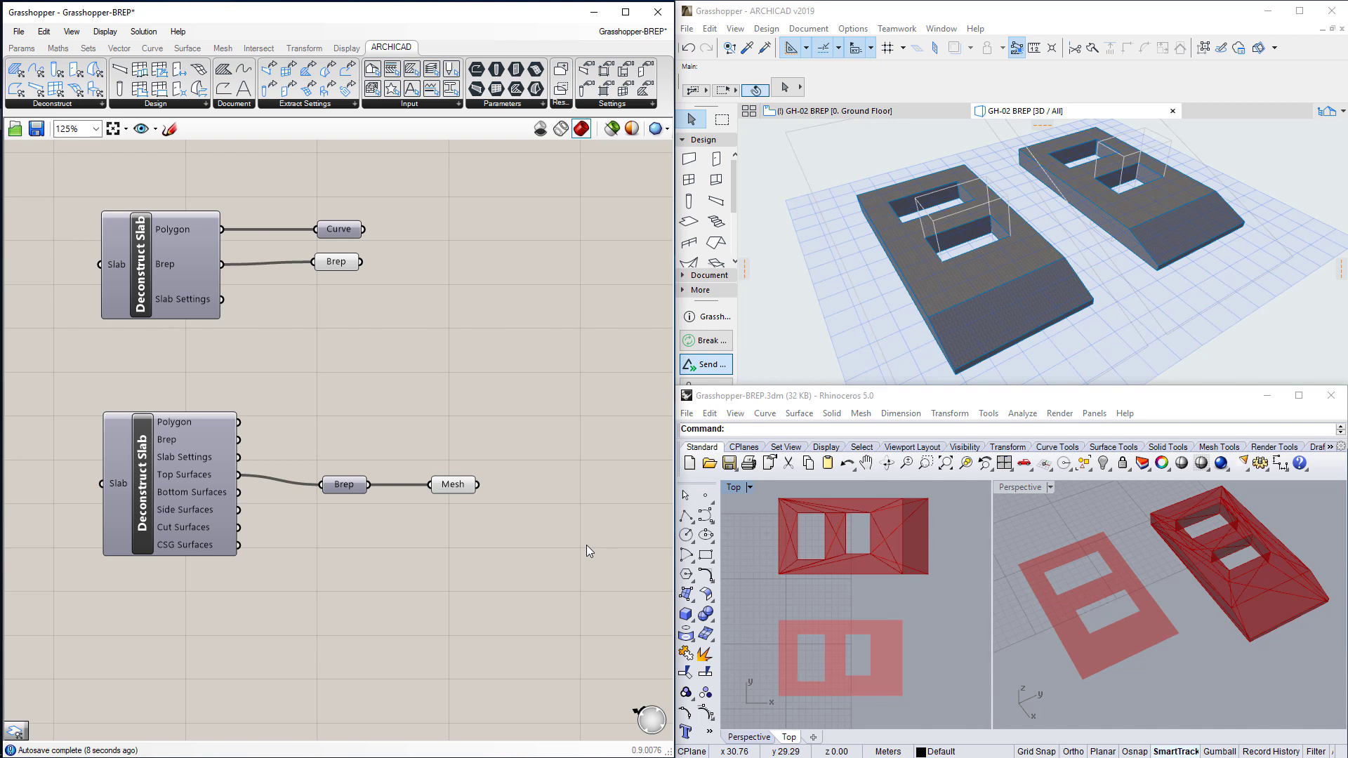